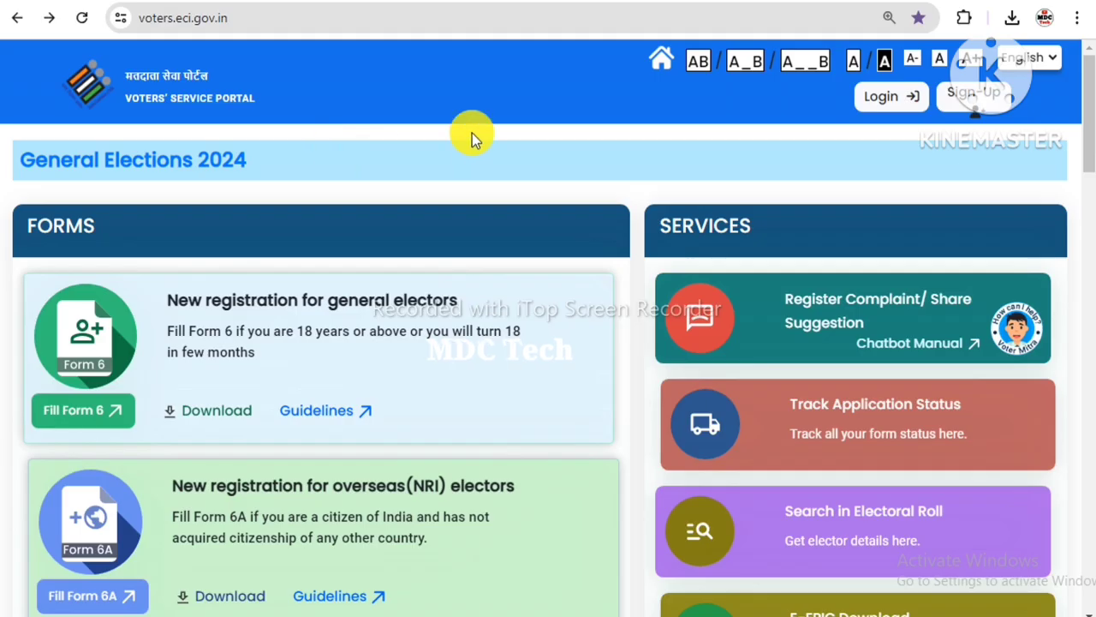
# Step: Browse the portal home page and open the new account sign-up page
pyautogui.scroll(-1, 343, 180)
pyautogui.scroll(1, 348, 184)
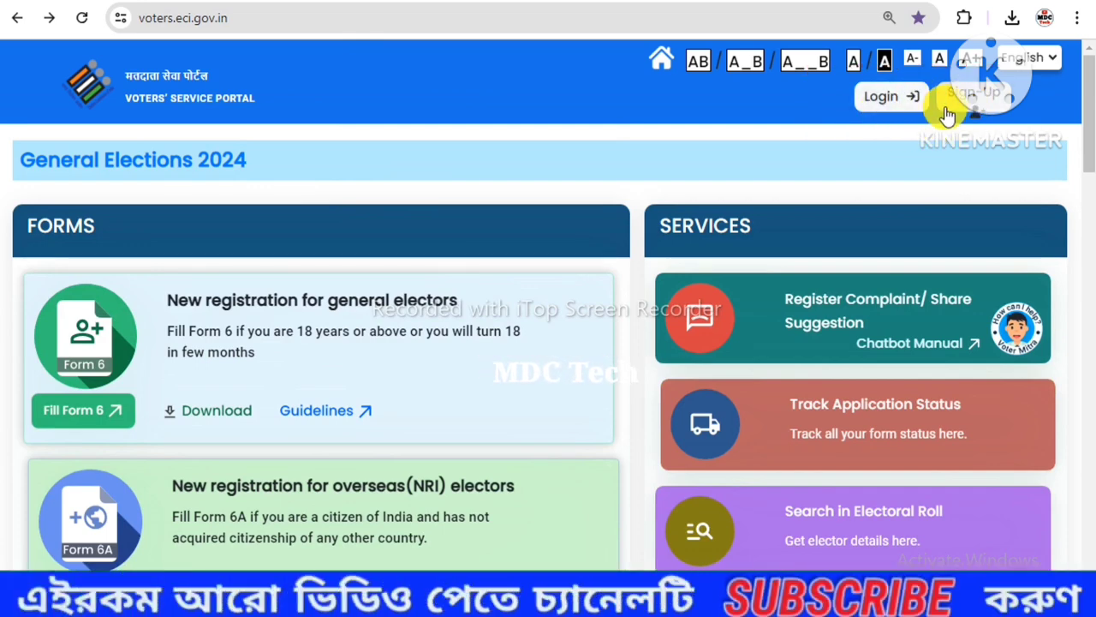
pyautogui.click(961, 98)
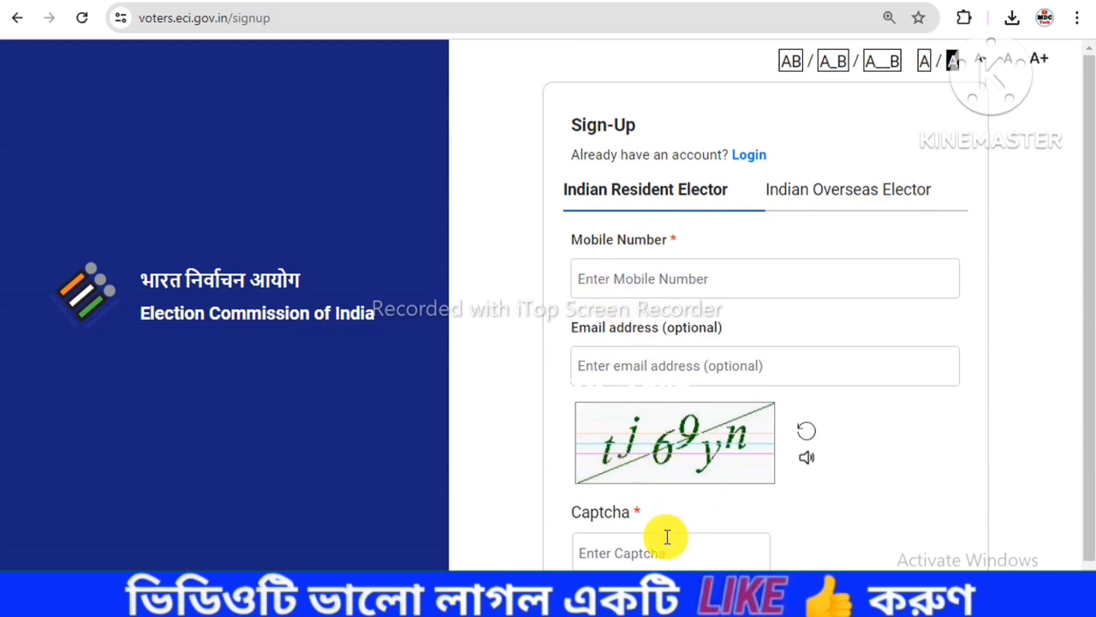
pyautogui.scroll(-1, 642, 549)
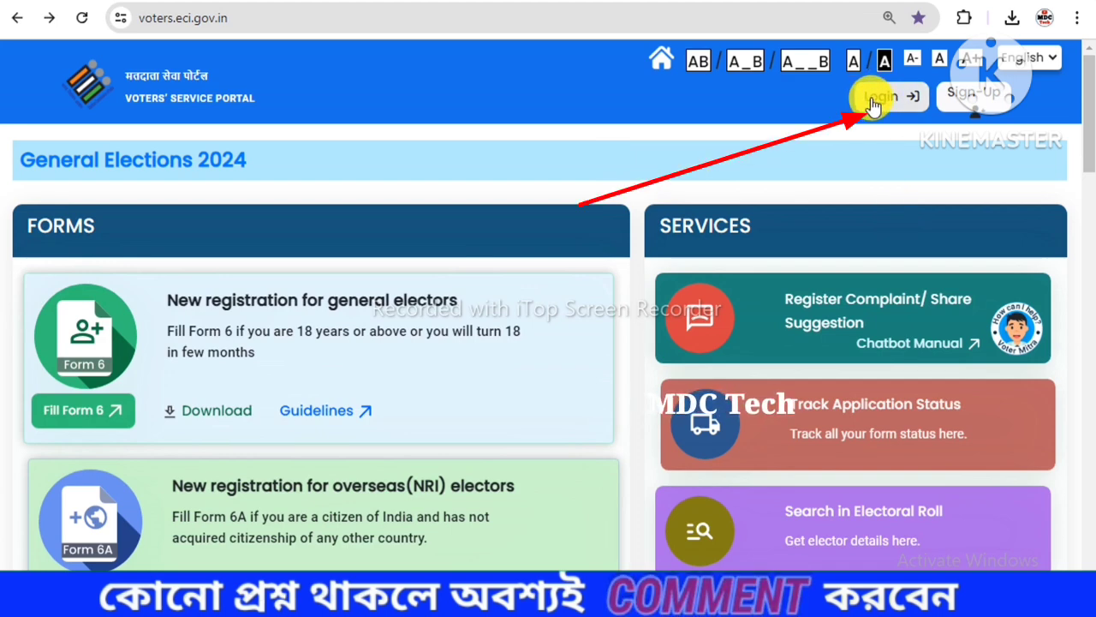
# Step: Go to the login page and start entering the registered mobile number
pyautogui.click(872, 100)
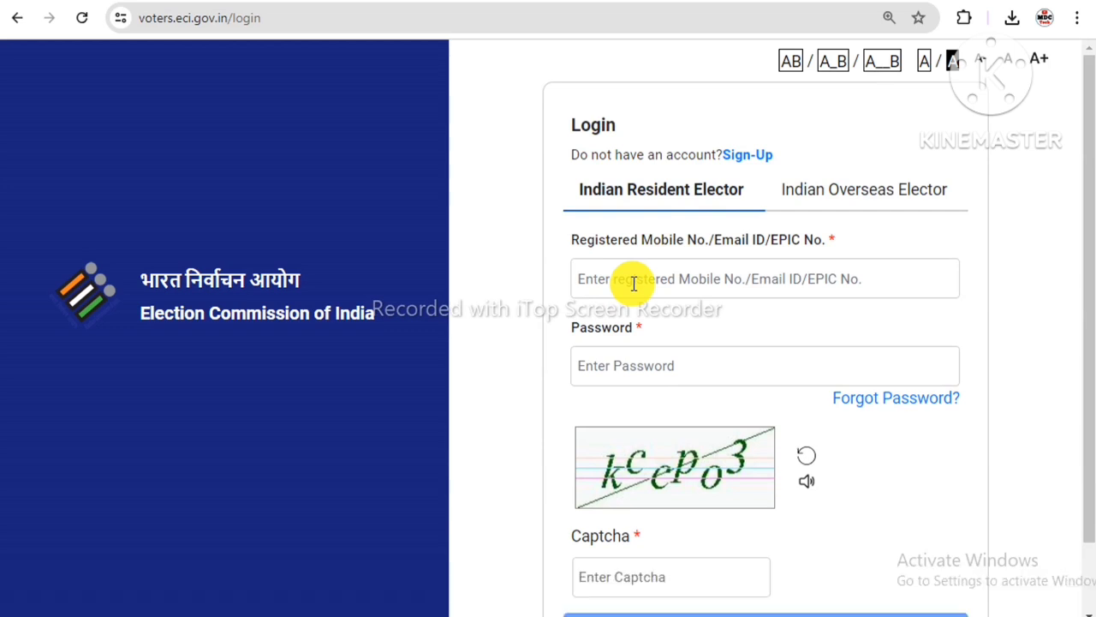
pyautogui.click(632, 283)
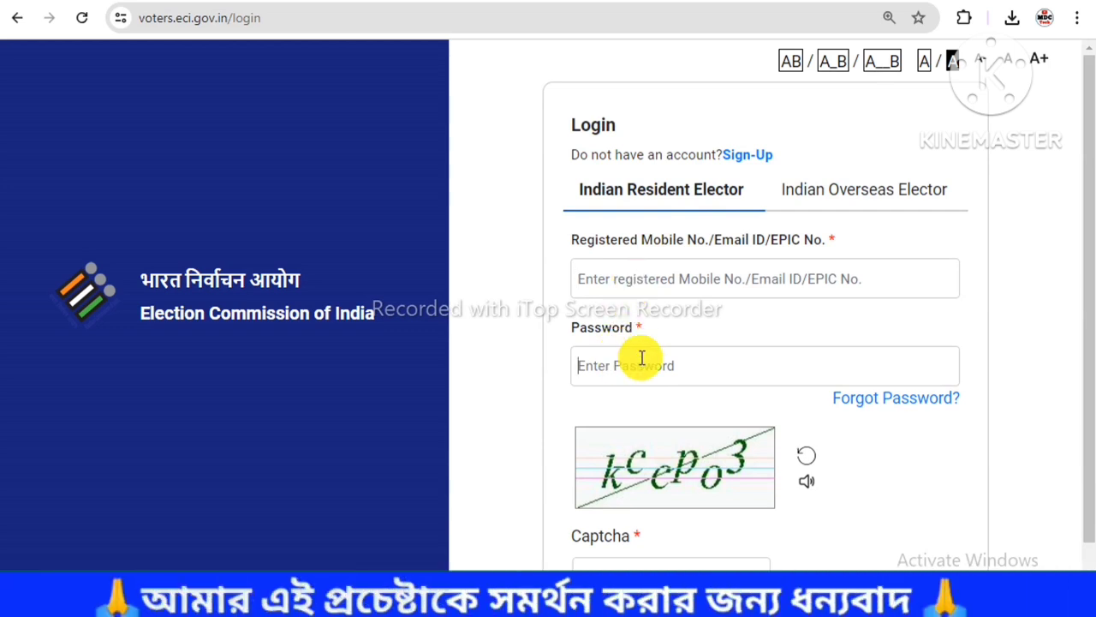
pyautogui.scroll(-1, 644, 364)
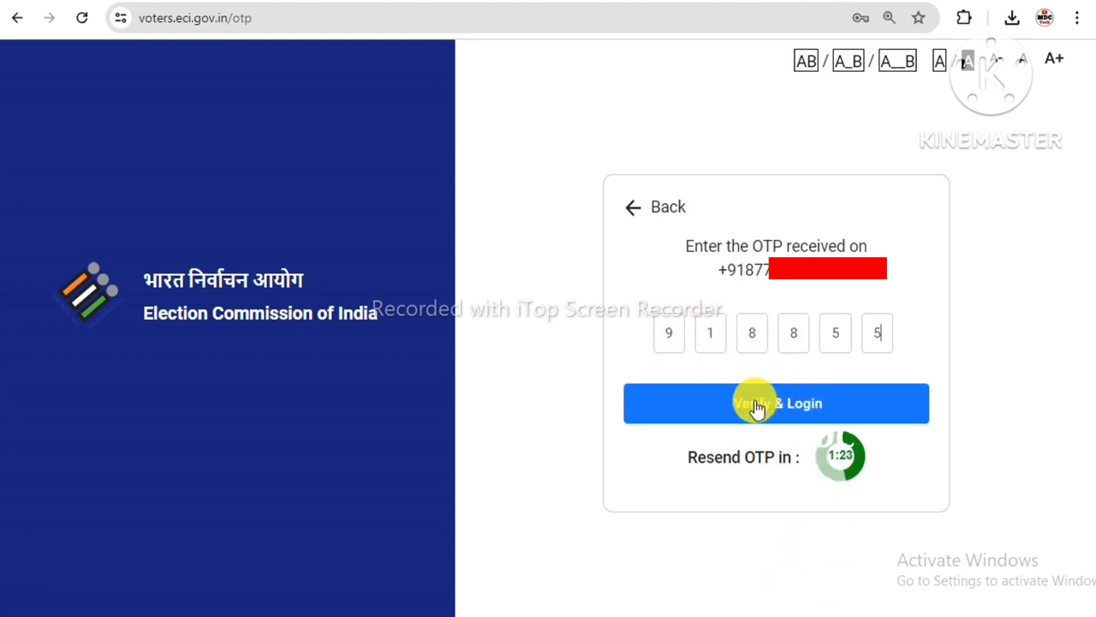
# Step: Verify the OTP to log in, then scroll the home page down to the Form 8 card
pyautogui.click(765, 407)
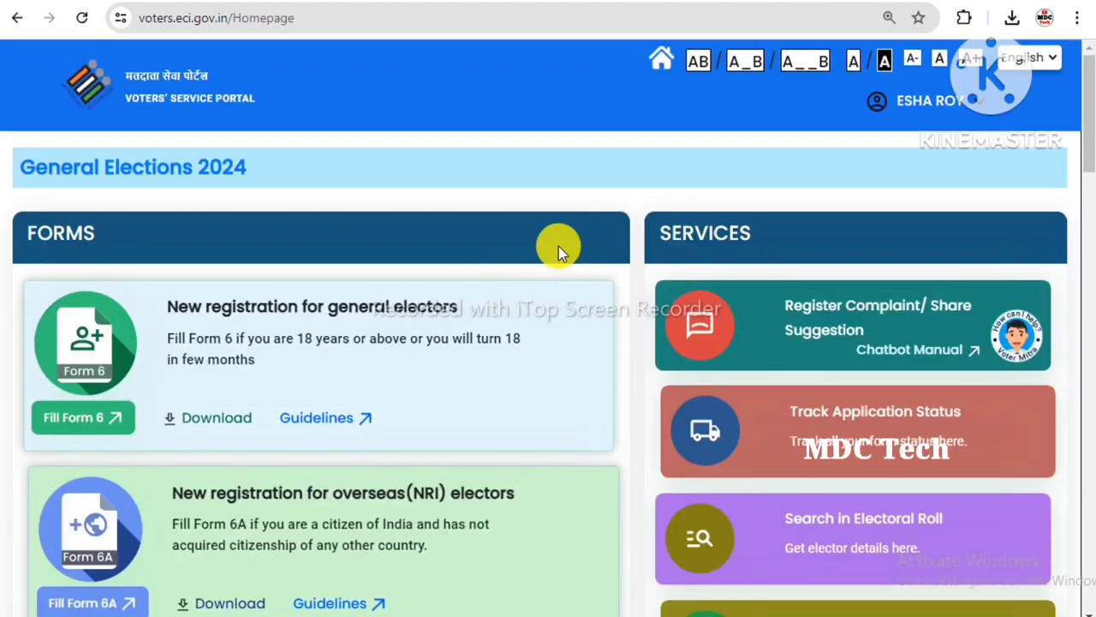
pyautogui.click(938, 101)
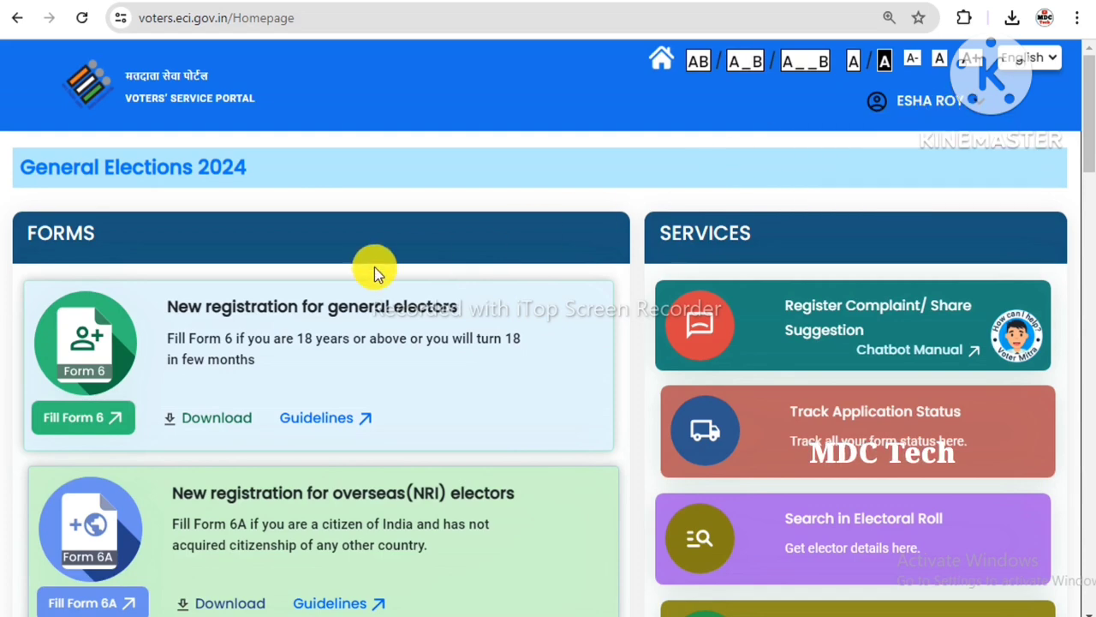
pyautogui.scroll(-1, 343, 282)
pyautogui.scroll(1, 214, 274)
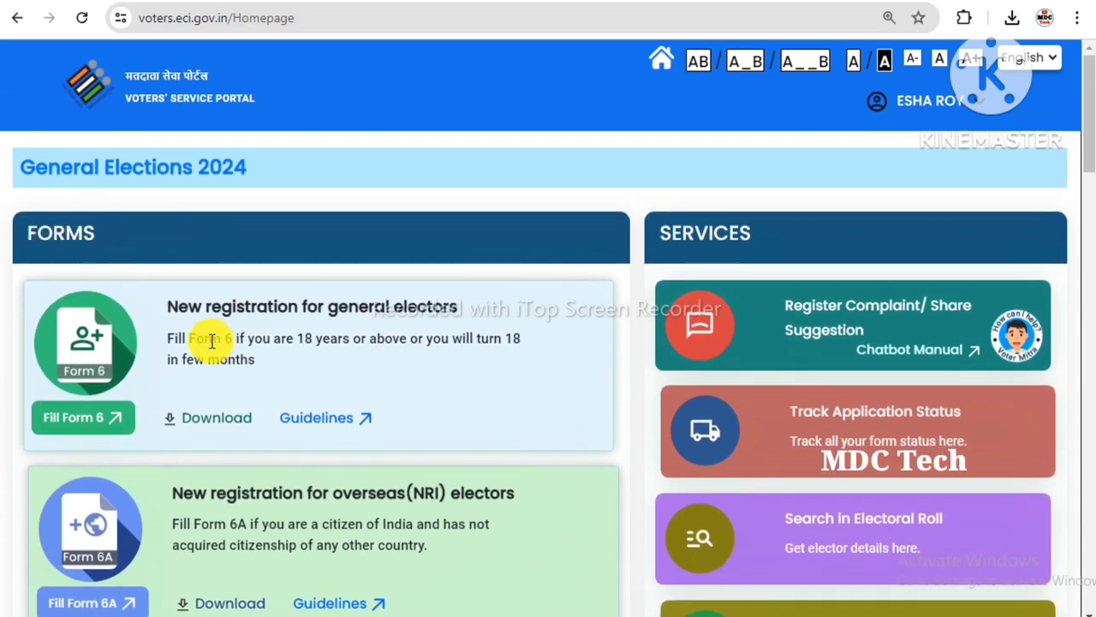
pyautogui.scroll(-4, 216, 330)
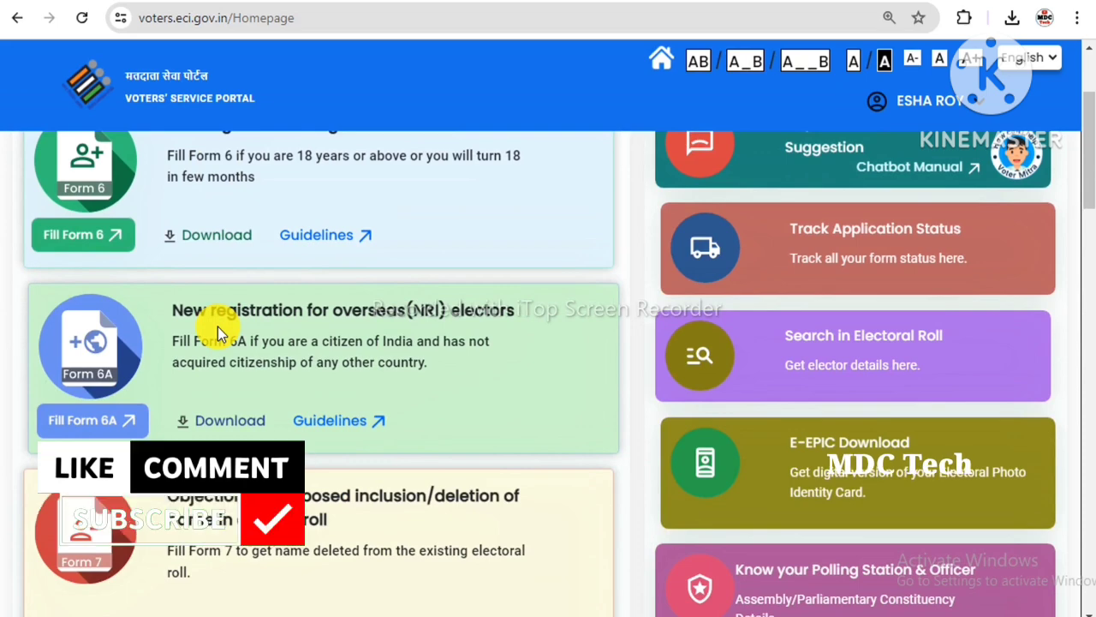
pyautogui.scroll(-2, 218, 327)
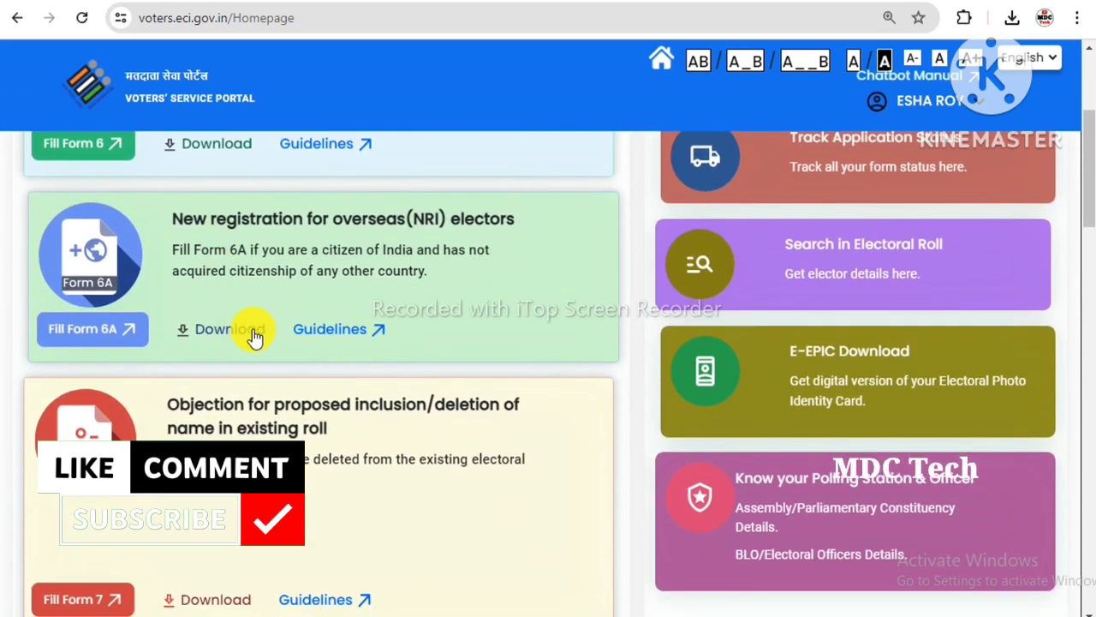
pyautogui.scroll(-4, 254, 336)
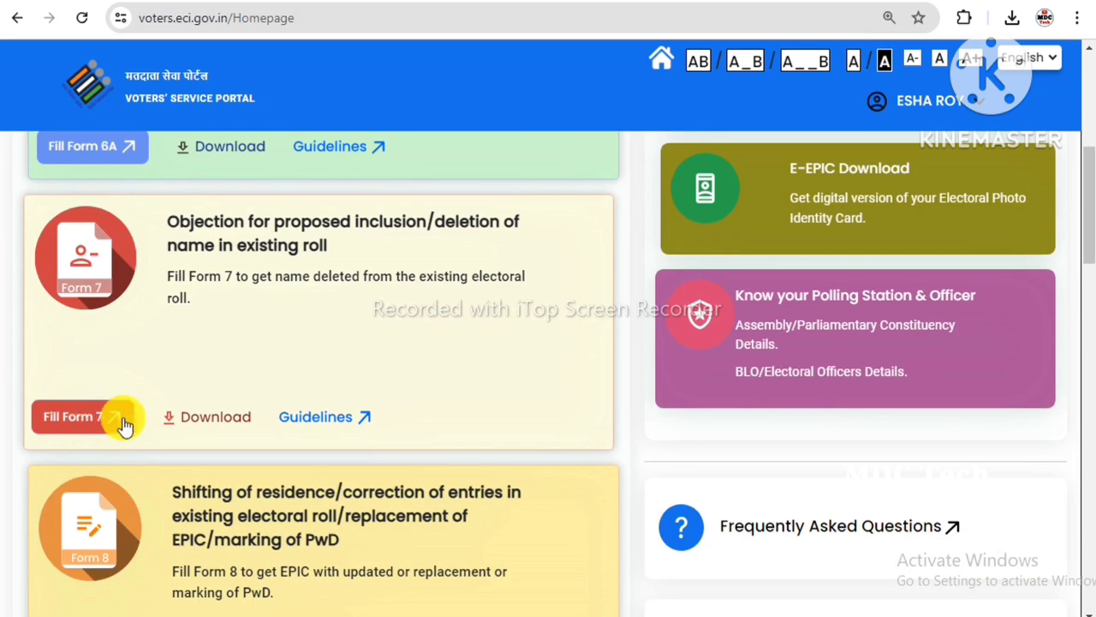
pyautogui.scroll(-2, 128, 422)
pyautogui.scroll(-2, 103, 433)
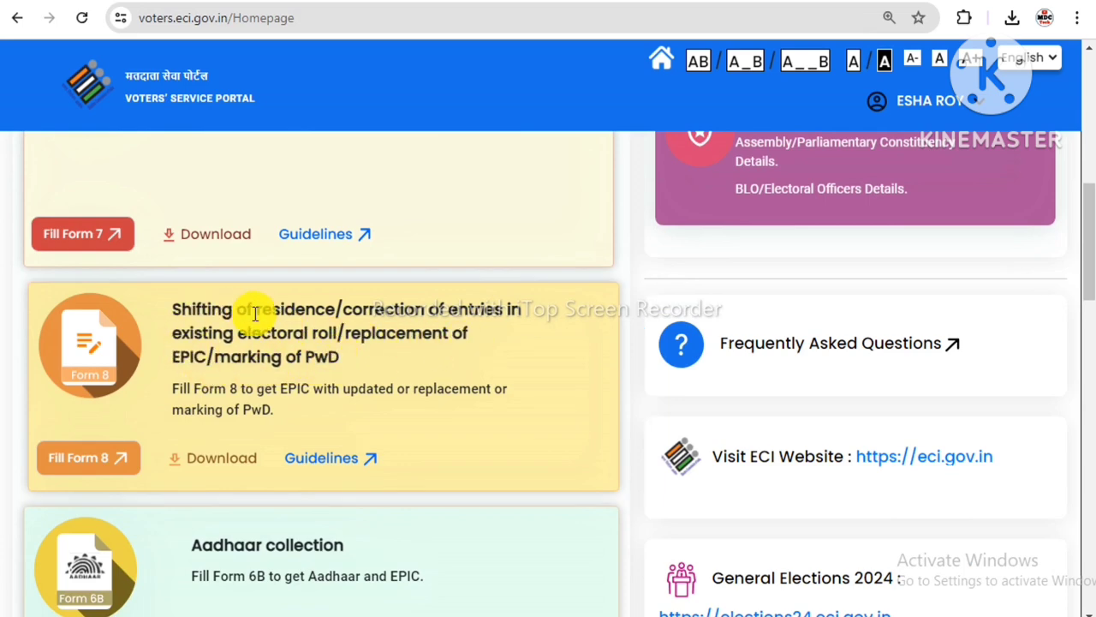
# Step: Start Form 8 on behalf of another elector and look them up by EPIC number
pyautogui.click(89, 465)
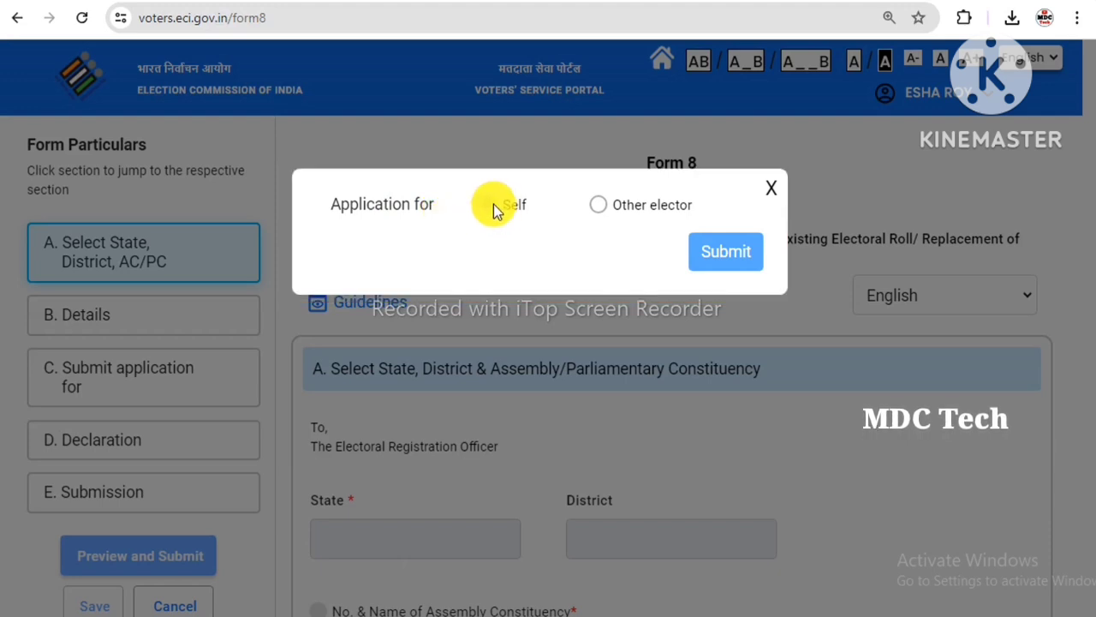
pyautogui.click(600, 206)
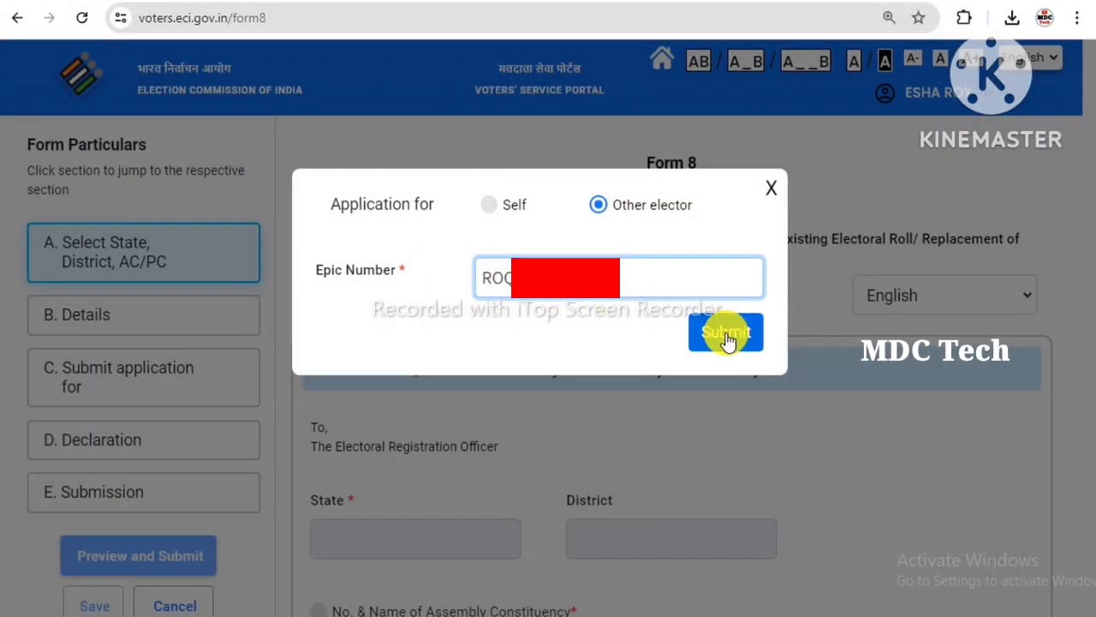
pyautogui.click(726, 338)
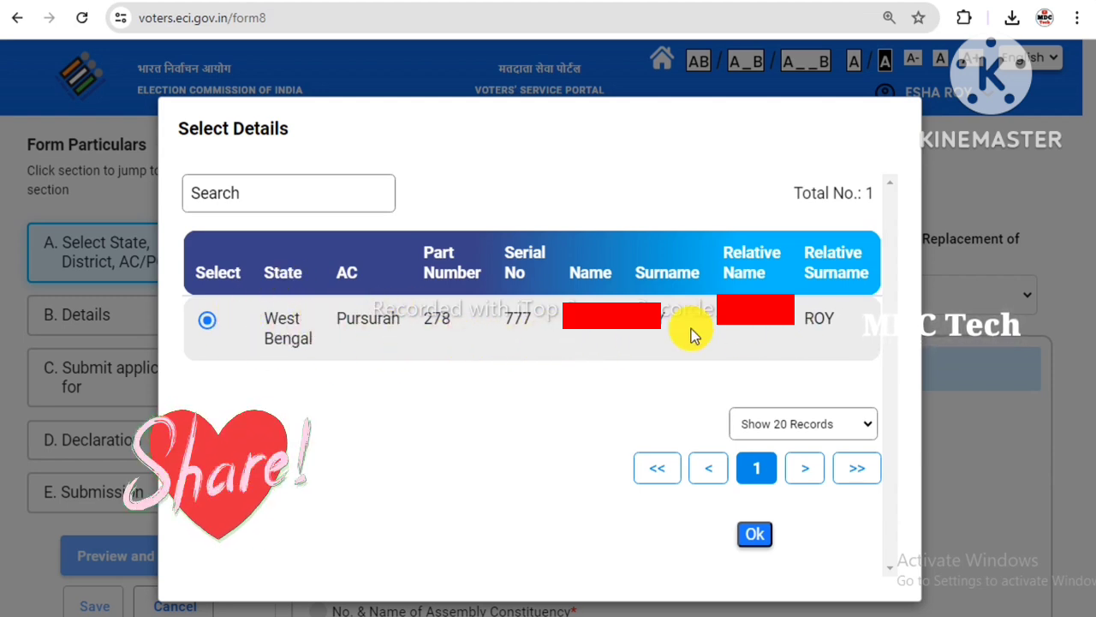
# Step: Confirm the Pursuran, West Bengal record and choose Correction of Entries in Existing Electoral Roll
pyautogui.click(755, 536)
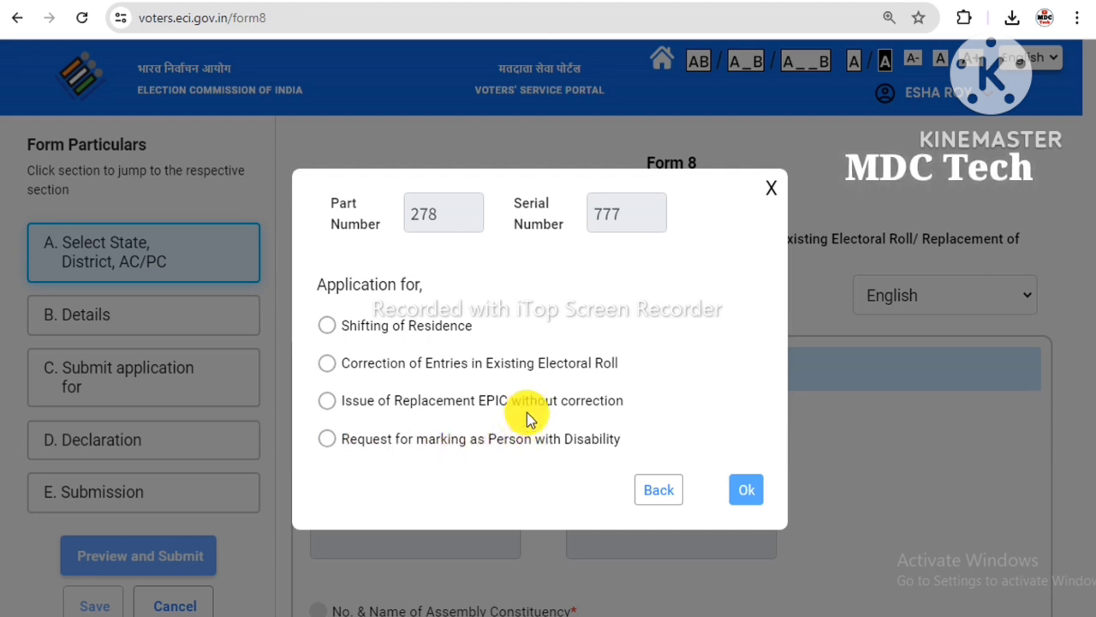
pyautogui.click(328, 364)
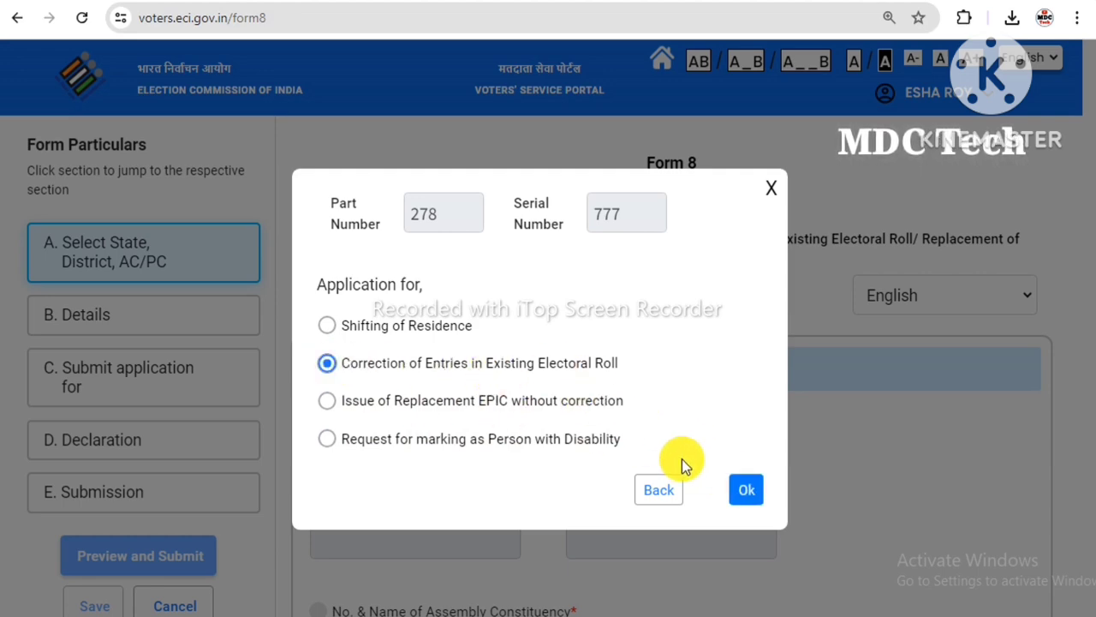
pyautogui.click(748, 490)
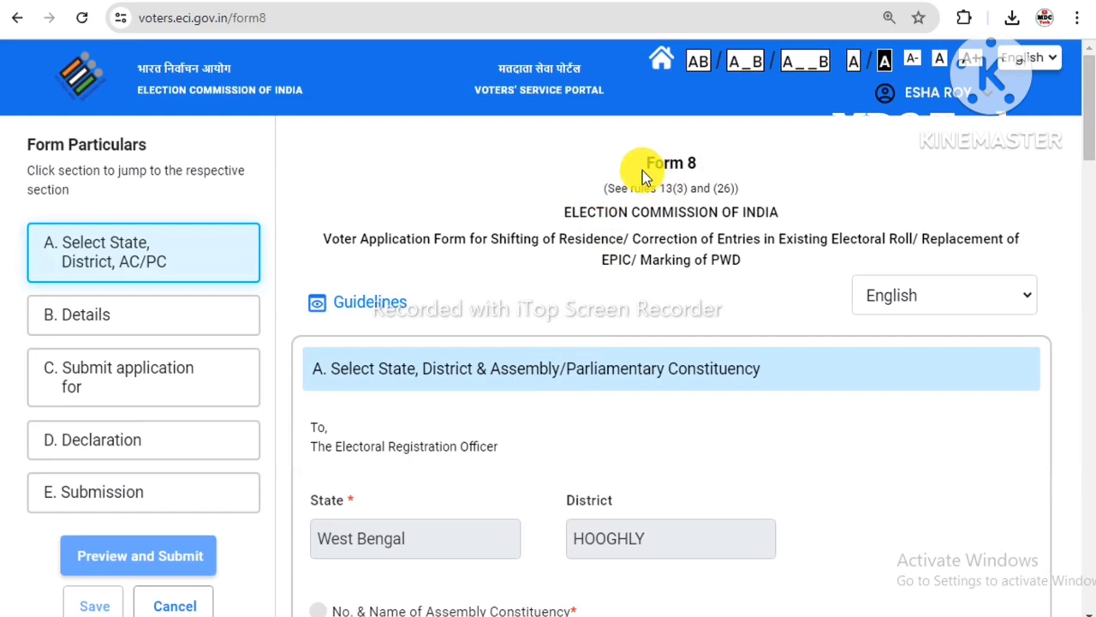
# Step: Review section A with constituency 199 Pursurah and advance to B. Details
pyautogui.scroll(-1, 336, 219)
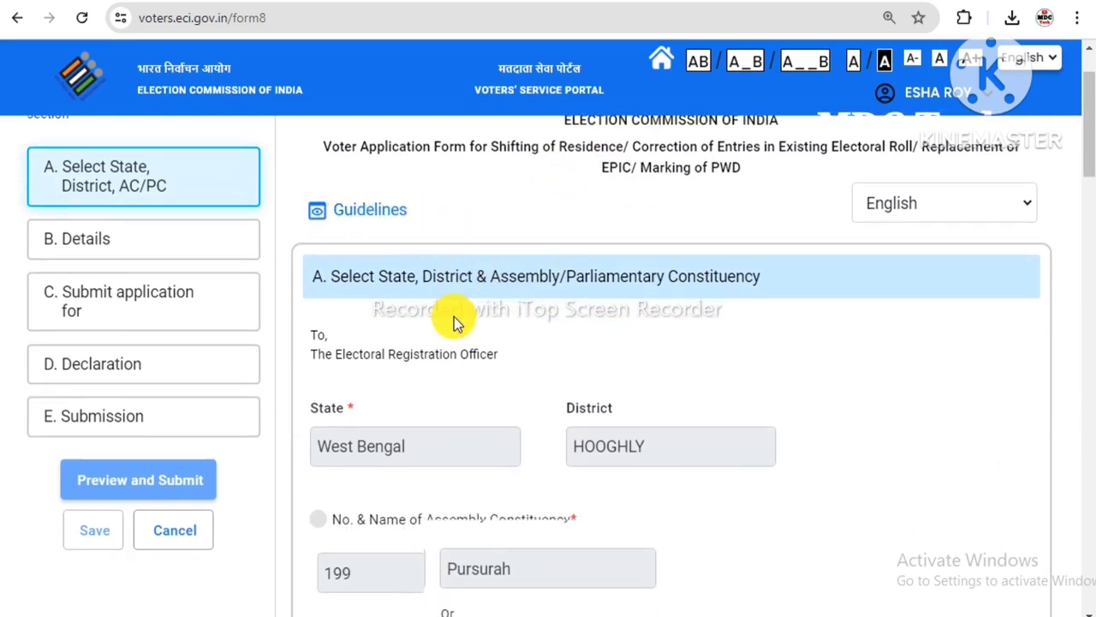
pyautogui.scroll(-1, 454, 316)
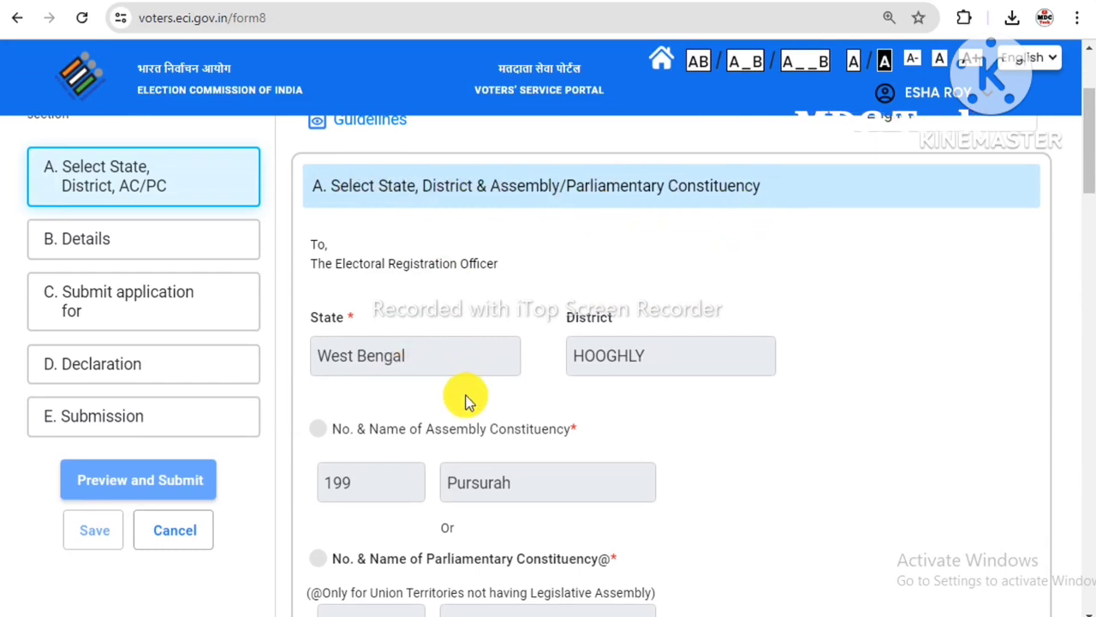
pyautogui.scroll(-2, 465, 399)
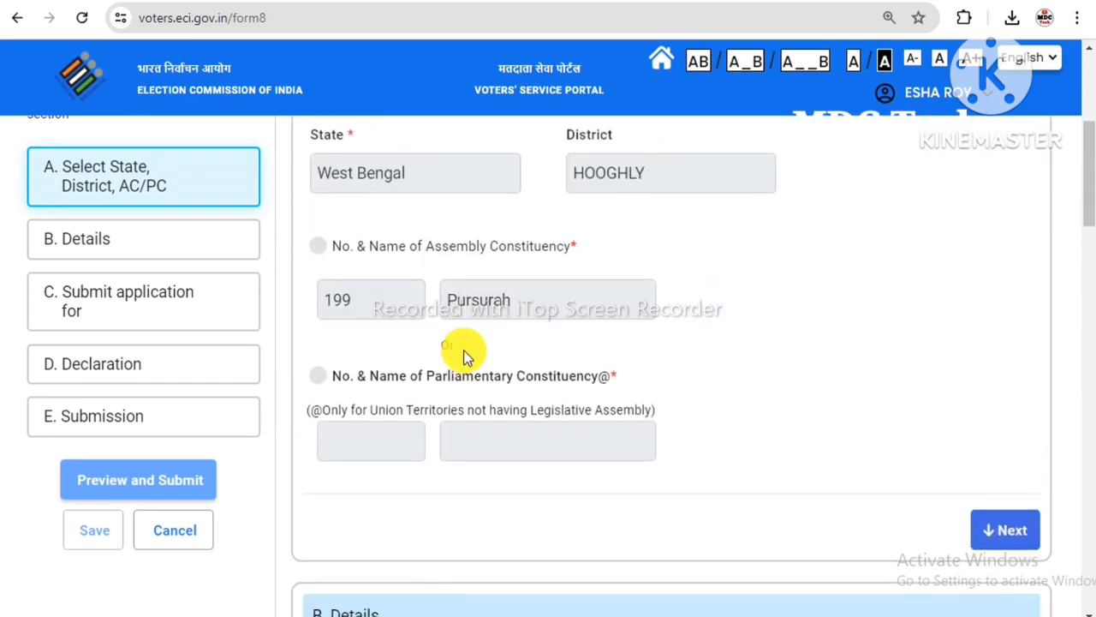
pyautogui.click(1023, 533)
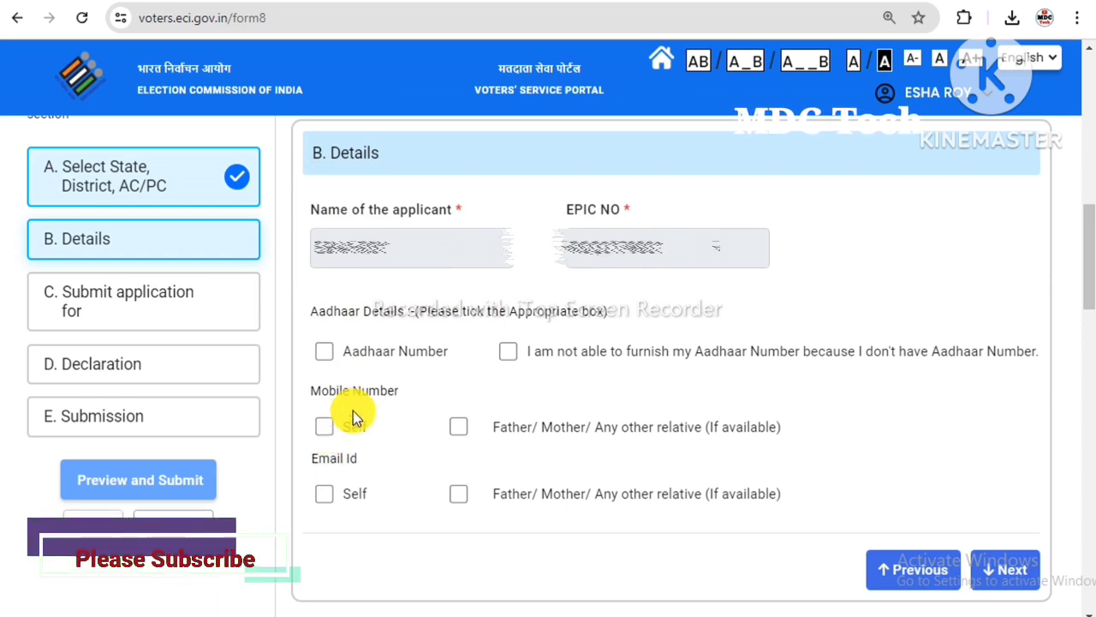
# Step: Choose to provide an Aadhaar number and start entering it
pyautogui.click(325, 353)
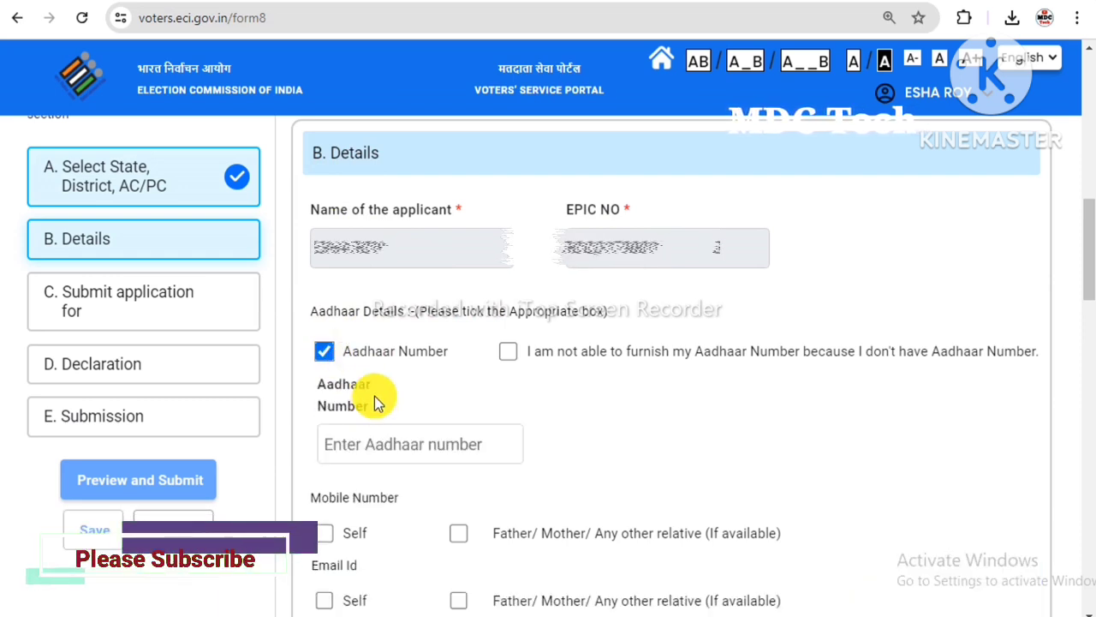
pyautogui.click(370, 442)
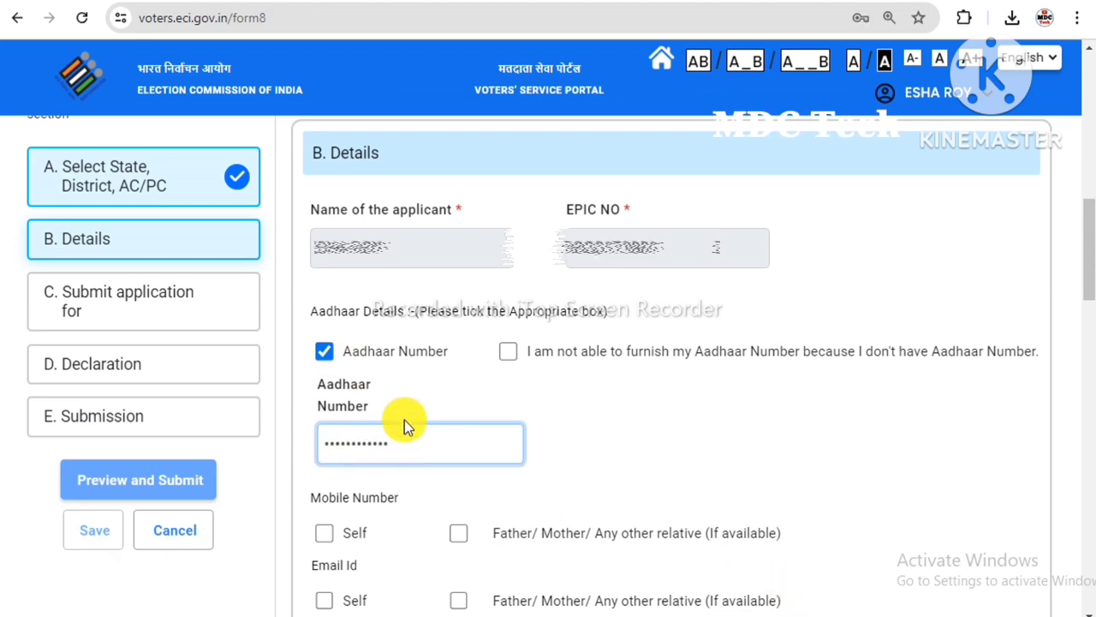
pyautogui.scroll(-1, 412, 405)
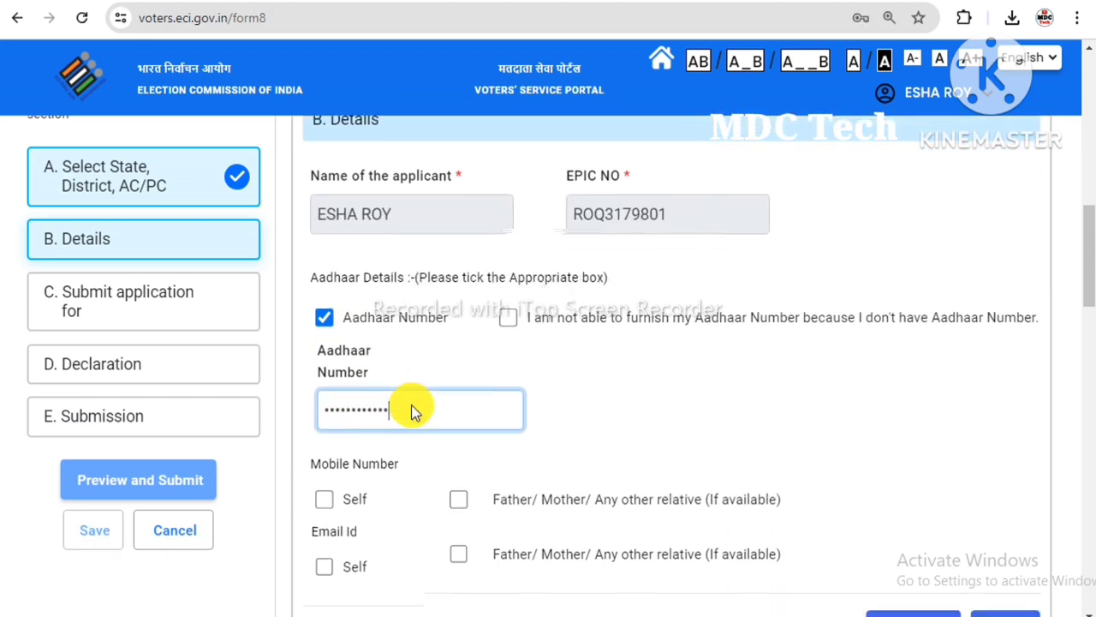
pyautogui.scroll(-1, 414, 411)
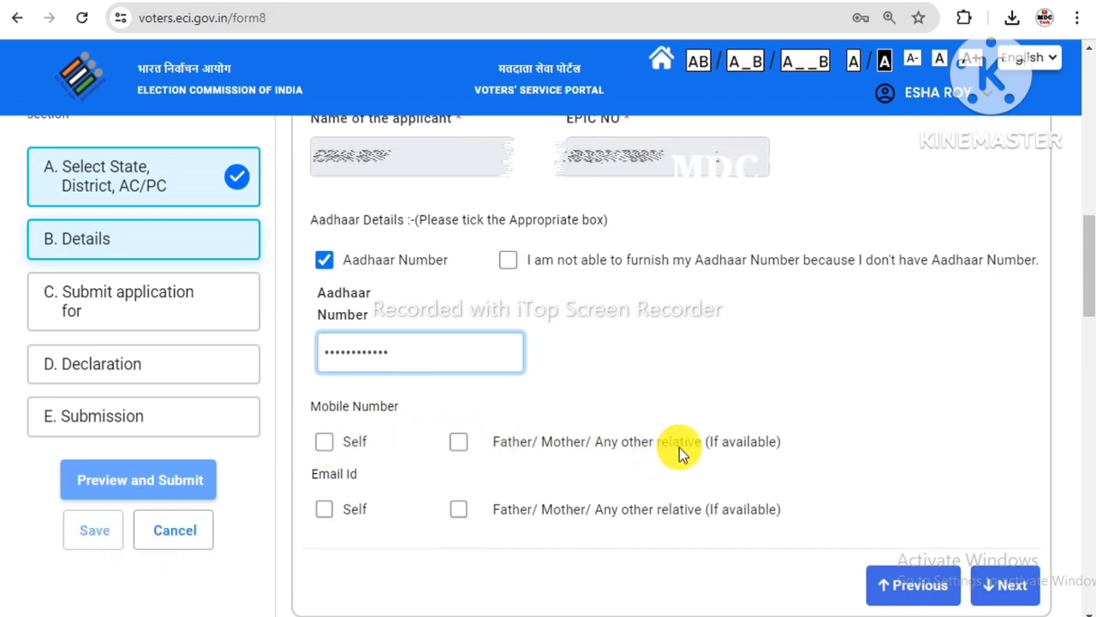
# Step: Mark the mobile number as Self, enter the applicant's number, and complete the Details section
pyautogui.click(322, 442)
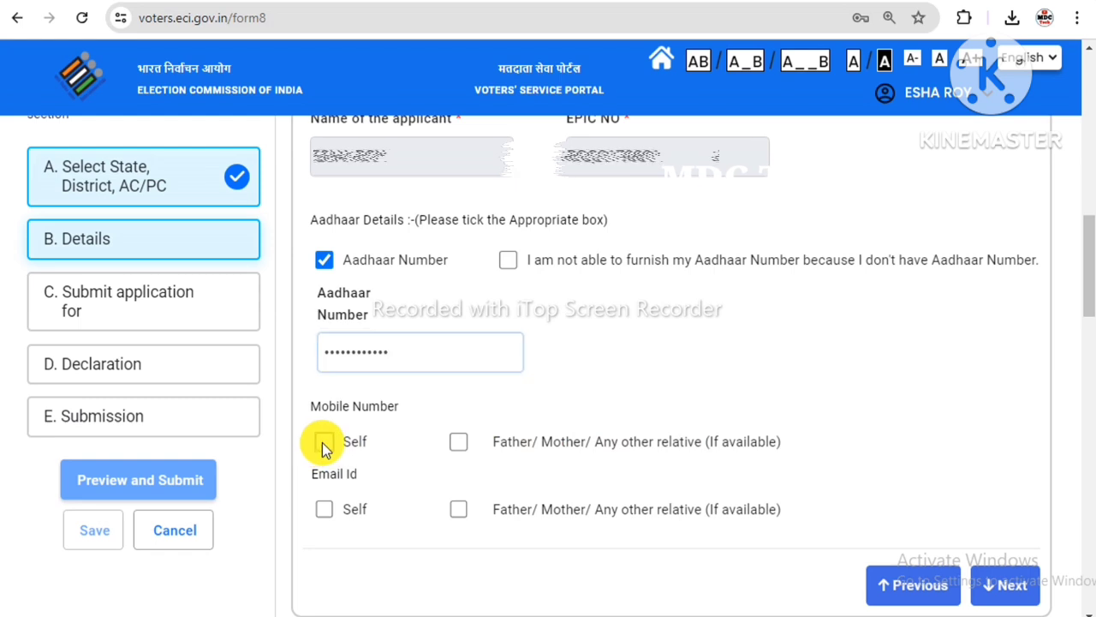
pyautogui.scroll(-1, 415, 473)
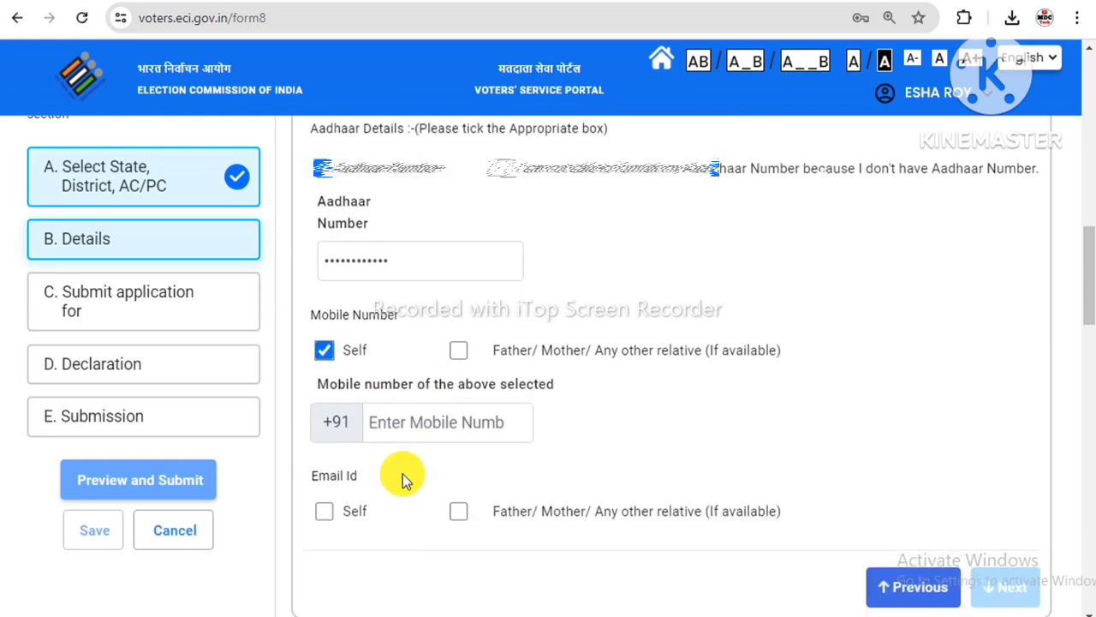
pyautogui.click(391, 430)
pyautogui.write('877')
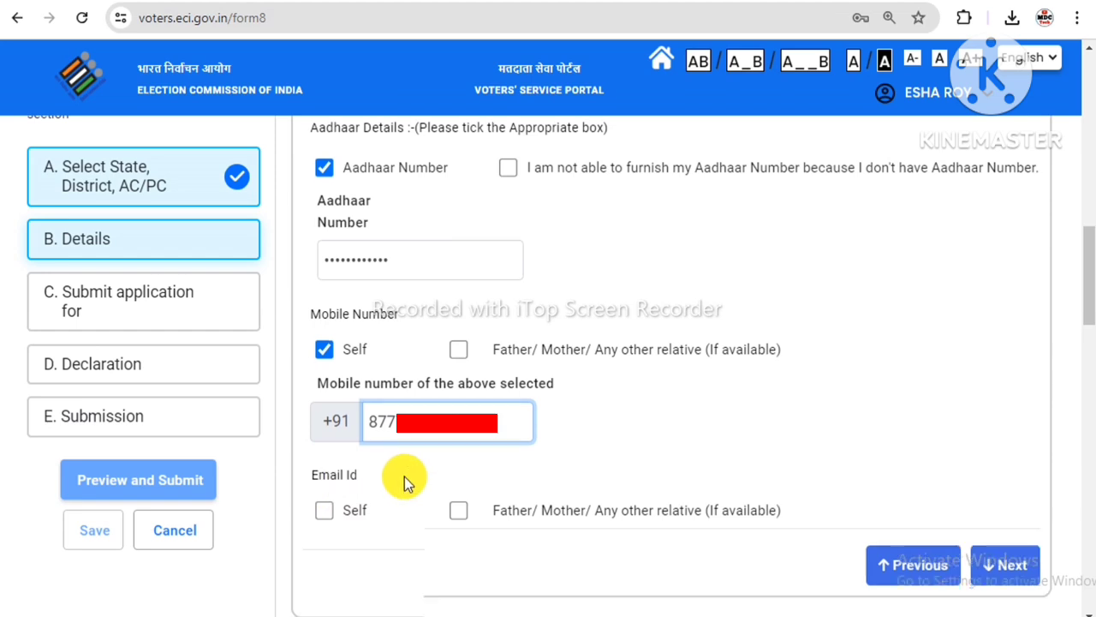
pyautogui.scroll(-2, 404, 476)
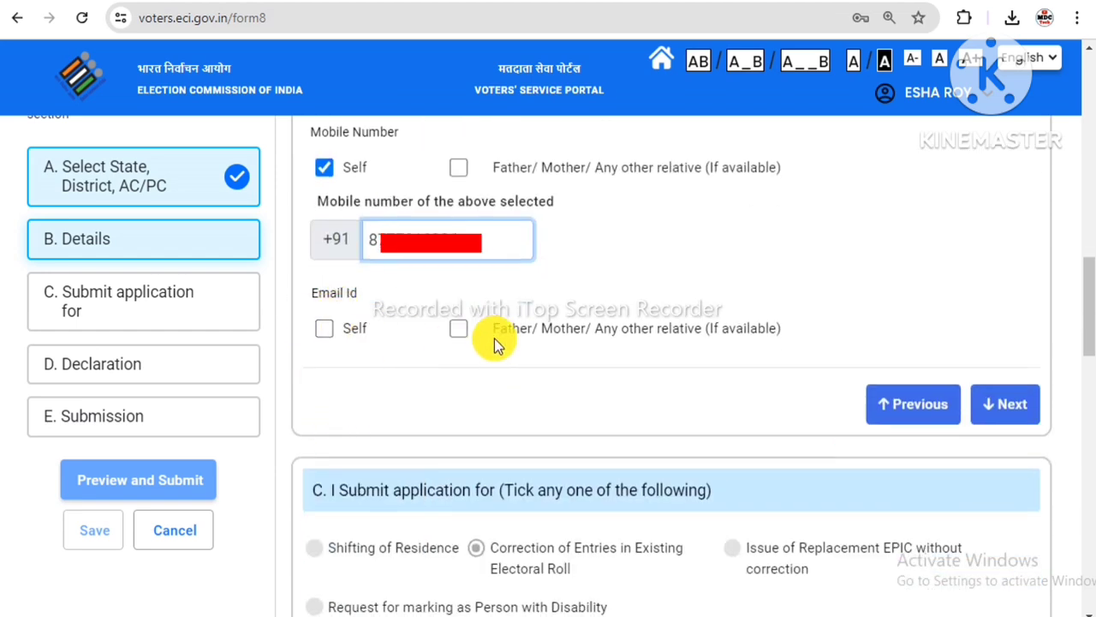
pyautogui.click(1007, 406)
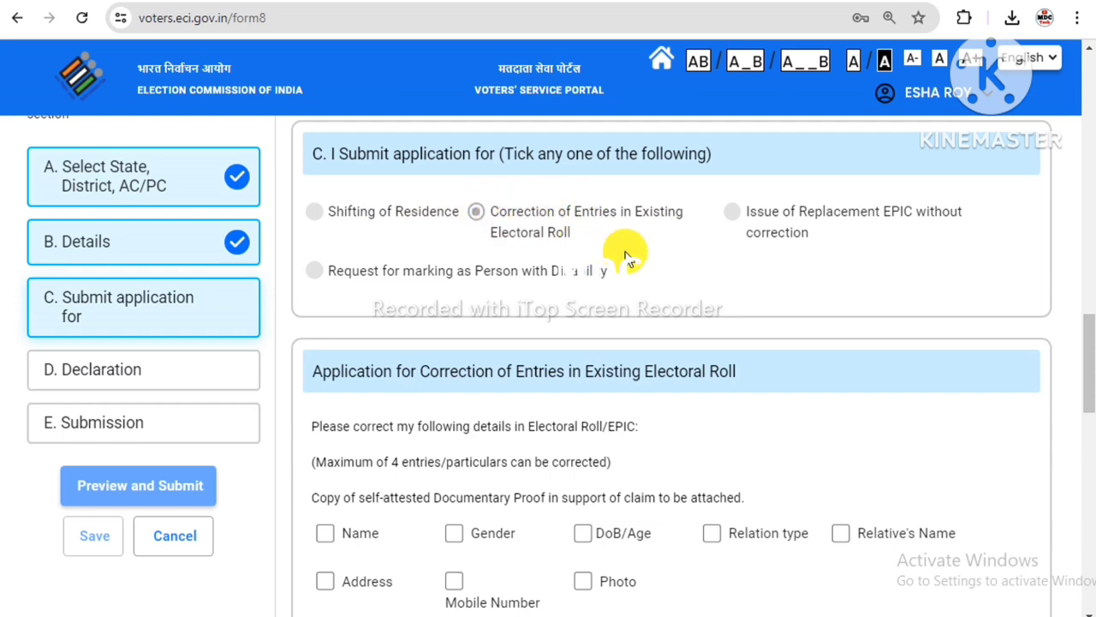
# Step: Tick Name, Relation type, Relative's Name and Mobile Number for correction, then scroll to their fields
pyautogui.scroll(-2, 513, 276)
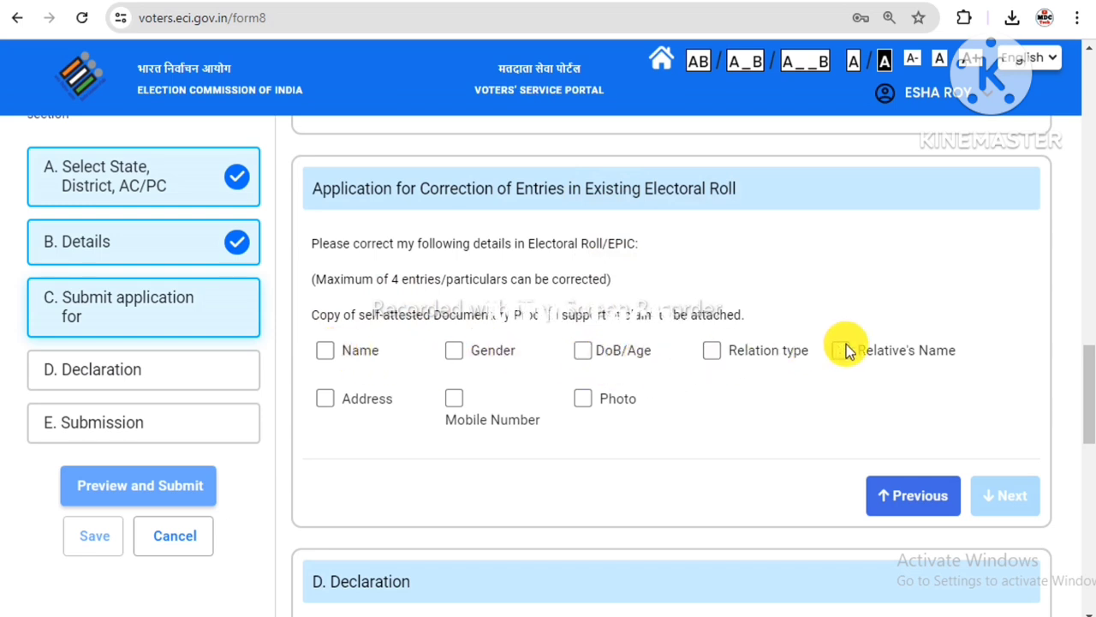
pyautogui.click(326, 351)
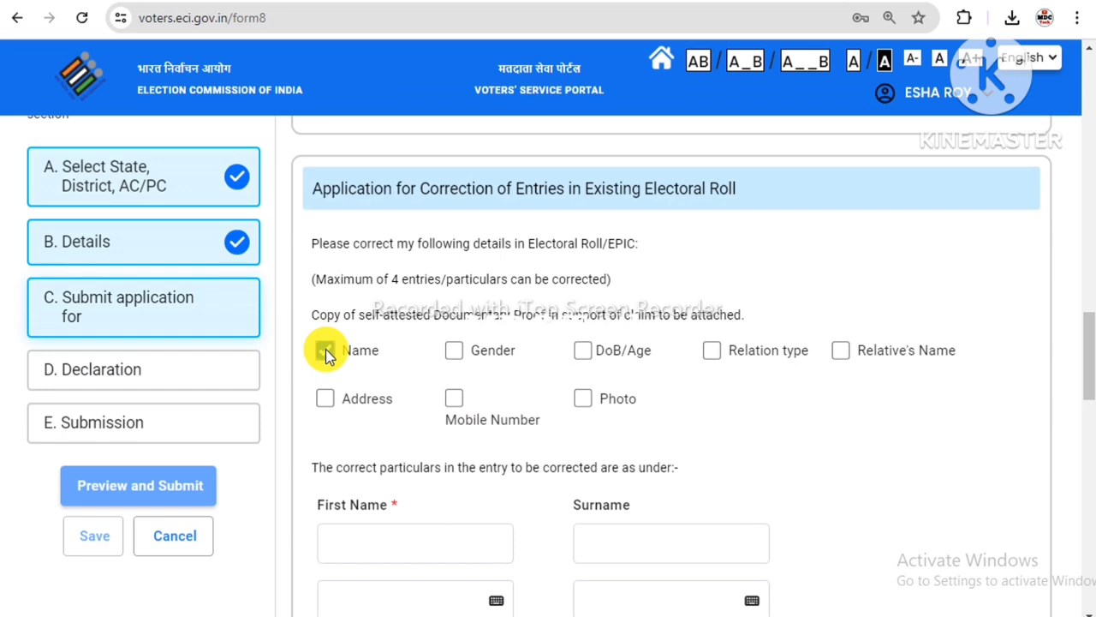
pyautogui.click(713, 351)
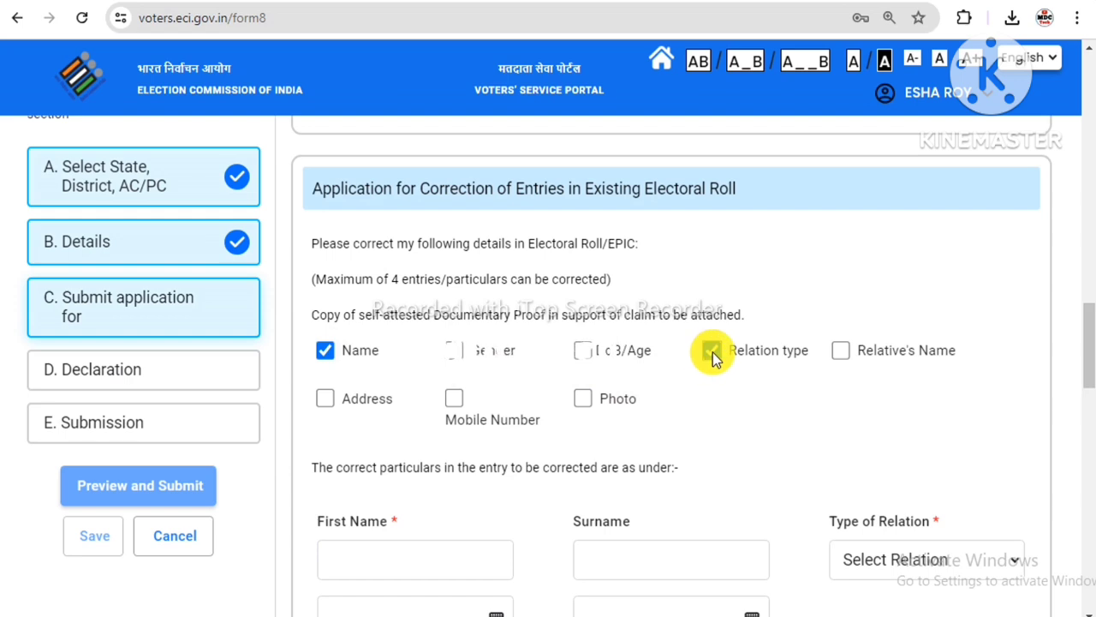
pyautogui.click(842, 353)
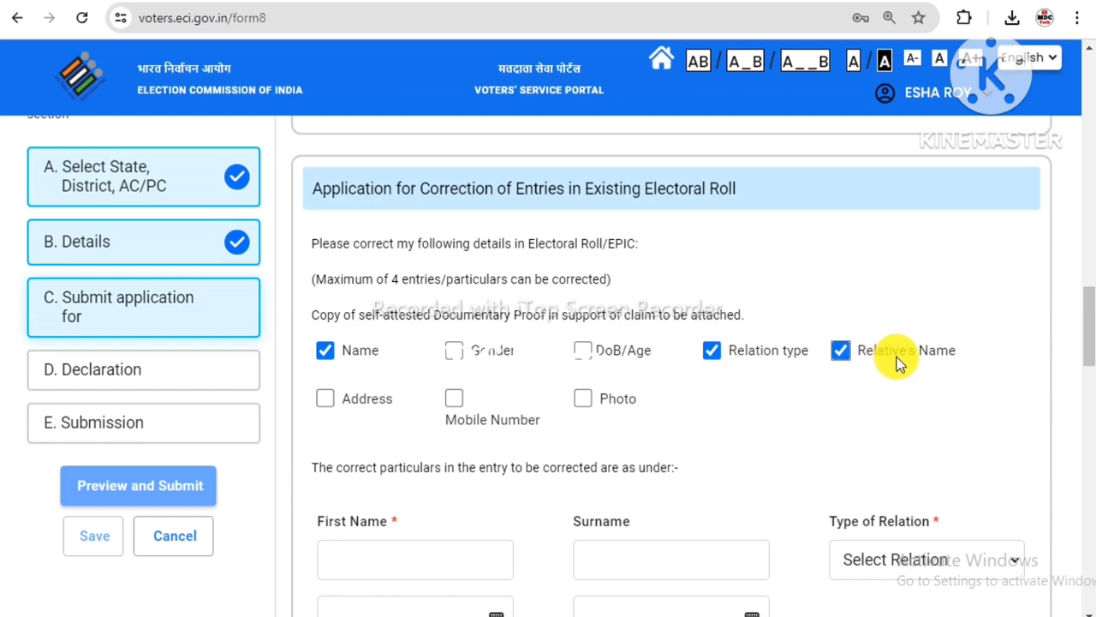
pyautogui.click(454, 399)
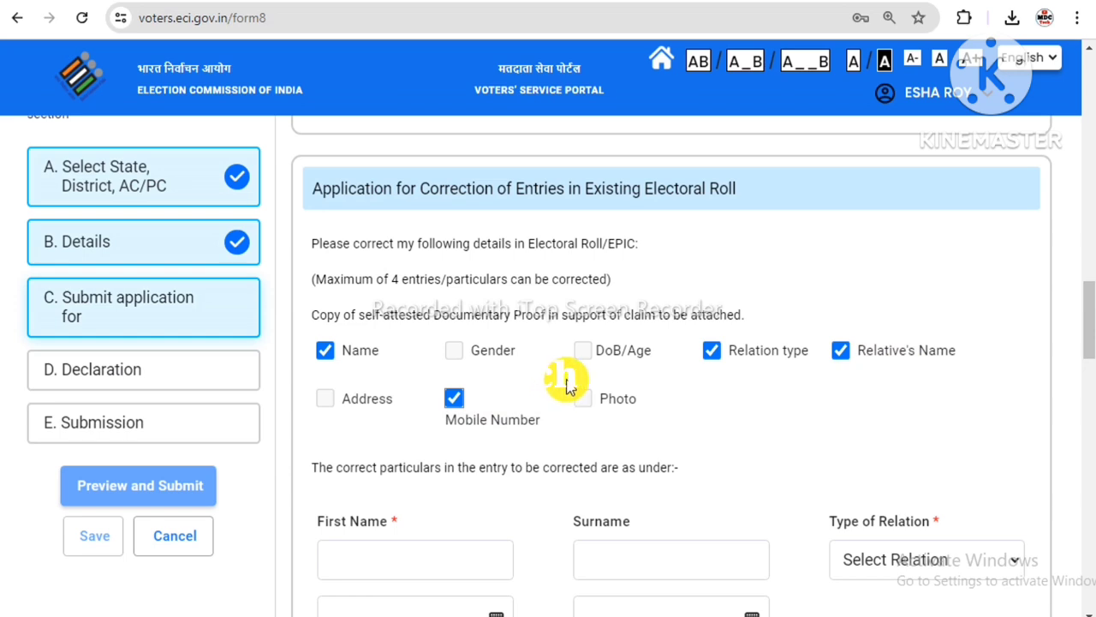
pyautogui.click(467, 403)
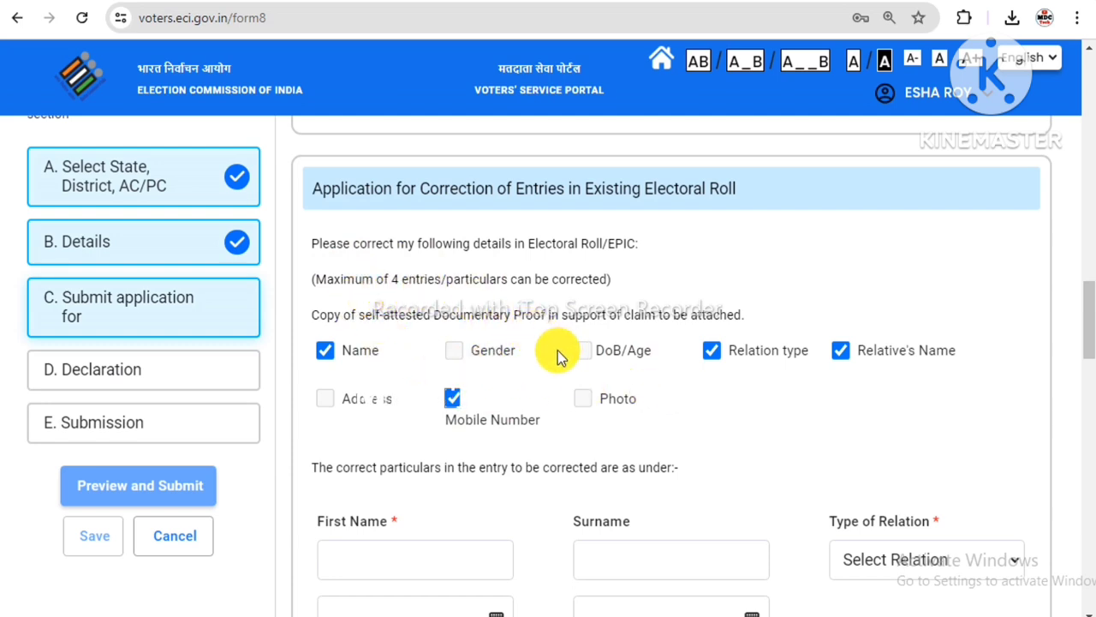
pyautogui.scroll(-1, 597, 353)
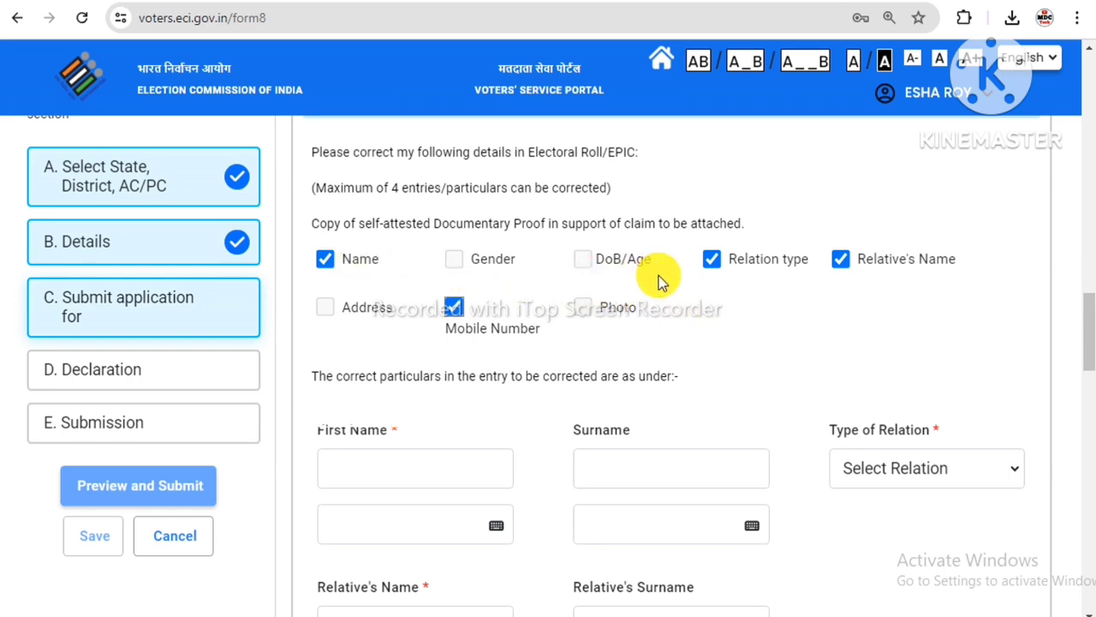
pyautogui.scroll(-1, 571, 322)
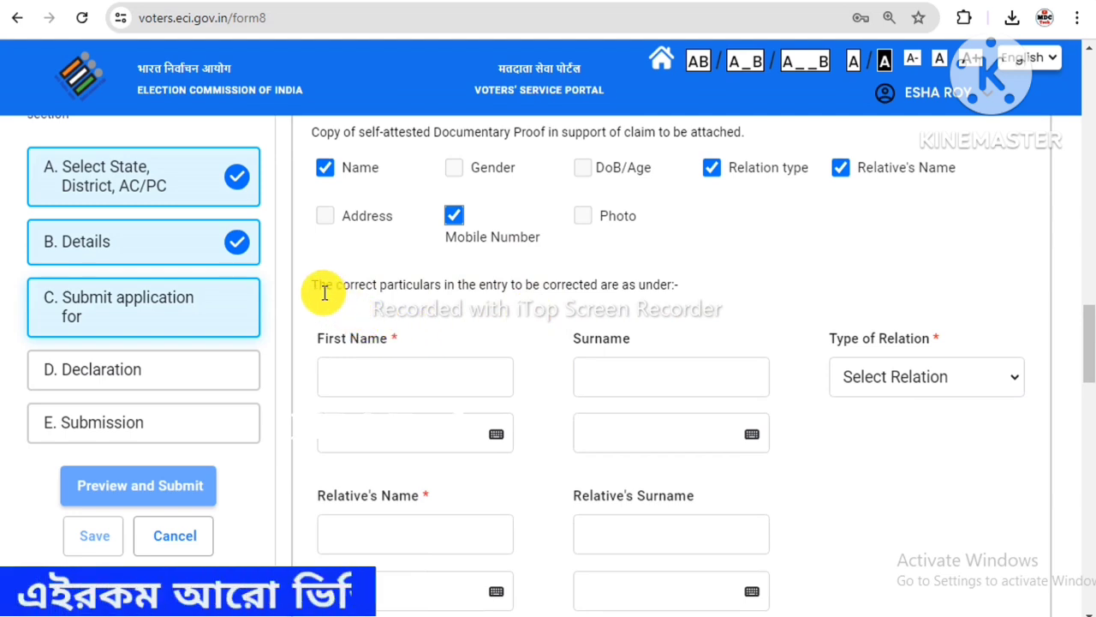
pyautogui.scroll(-1, 368, 326)
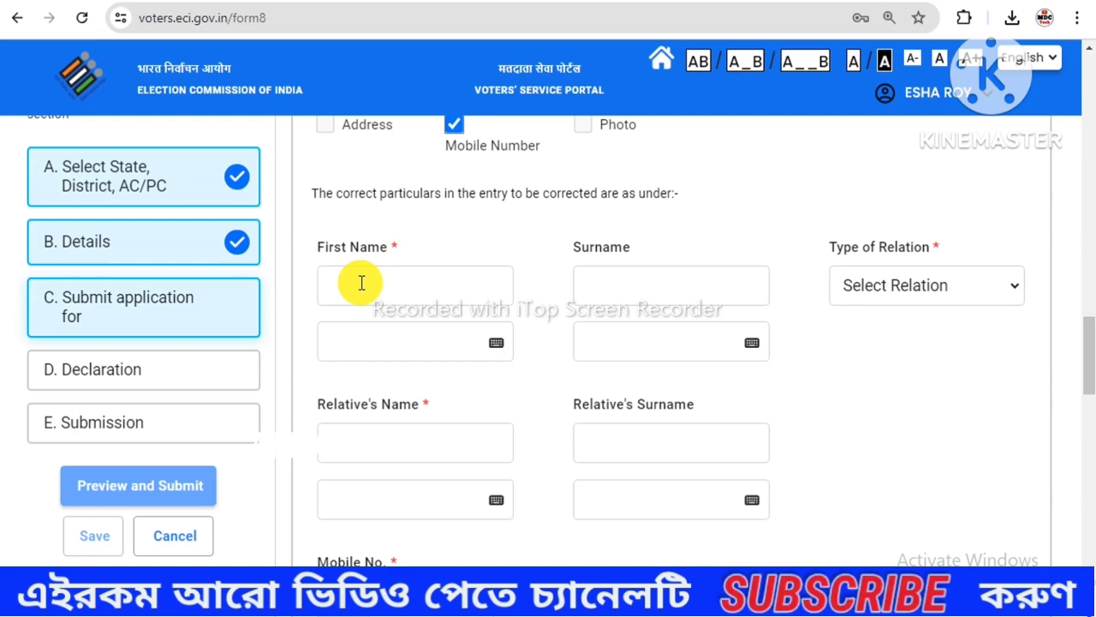
# Step: Enter the elector's corrected first name in English and select its Bengali version below
pyautogui.click(616, 290)
pyautogui.click(438, 291)
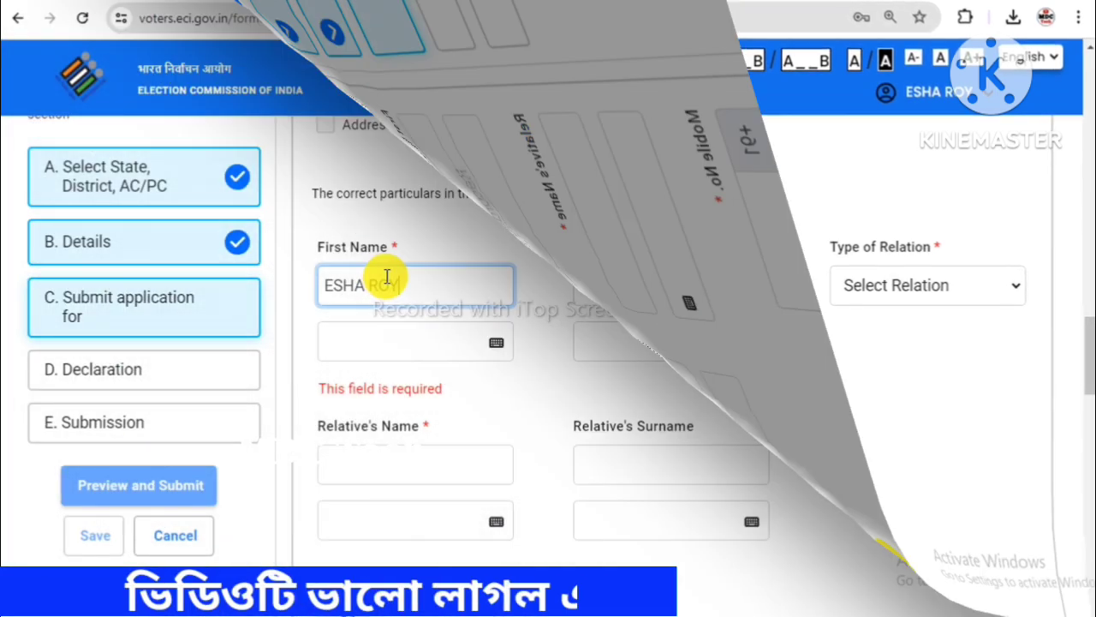
pyautogui.click(419, 342)
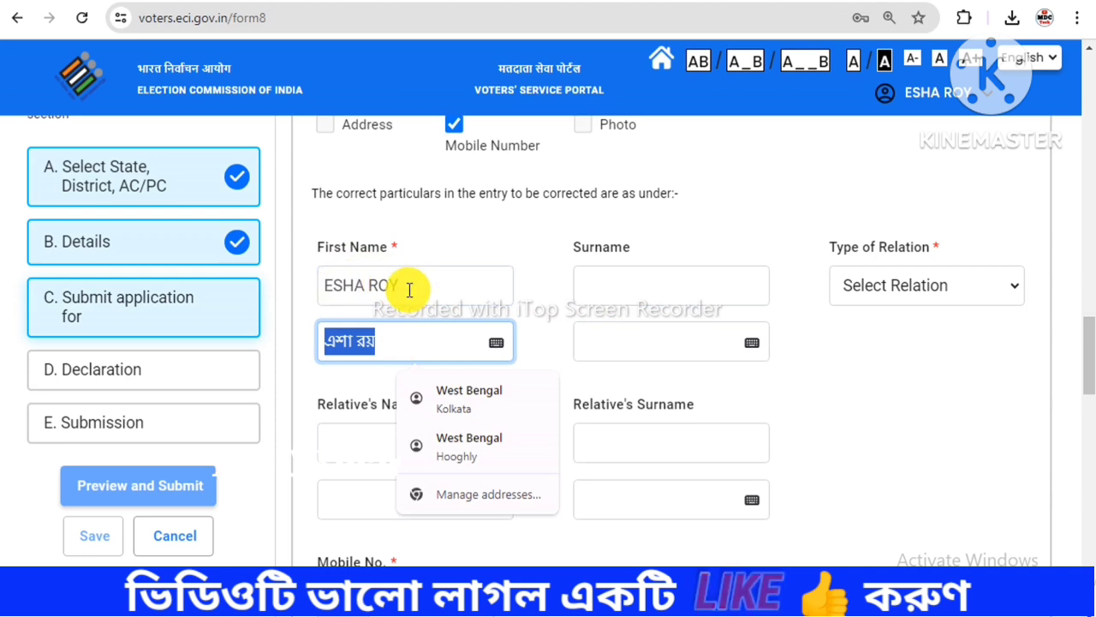
pyautogui.click(394, 341)
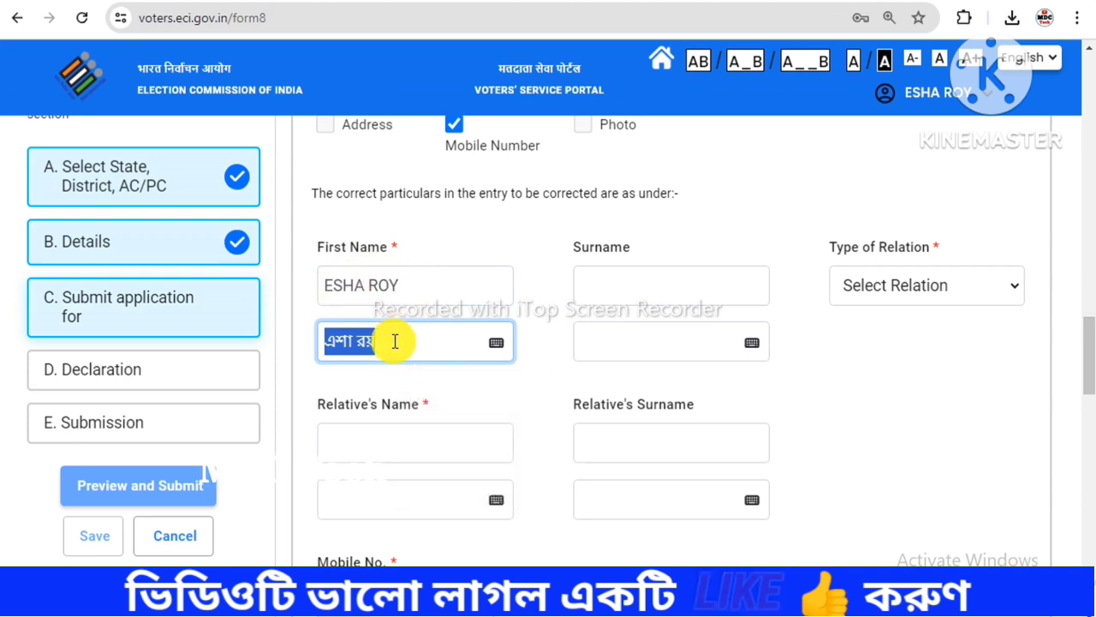
pyautogui.click(394, 342)
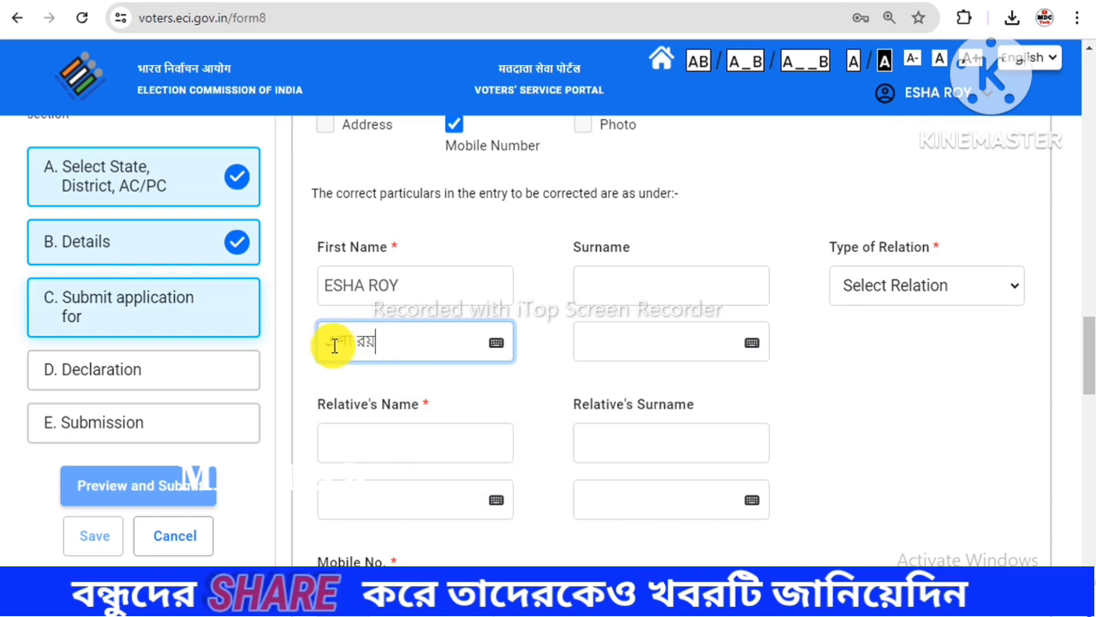
# Step: Fix the Bengali first name's spelling with the on-screen Bengali keyboard, then close the keyboard
pyautogui.click(496, 343)
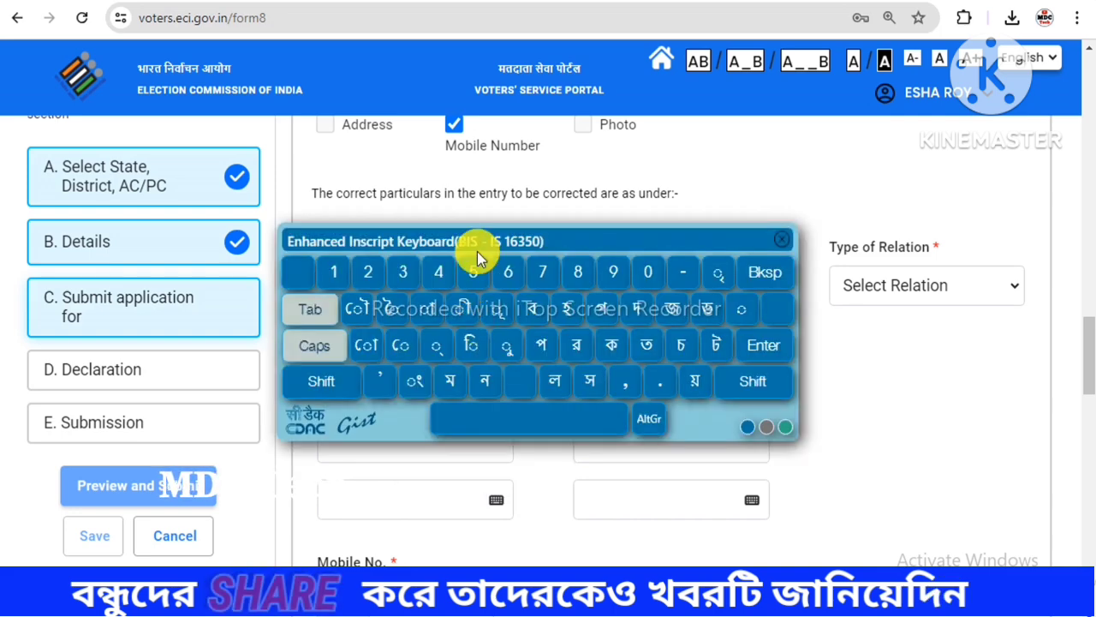
pyautogui.moveTo(481, 238); pyautogui.dragTo(755, 214)
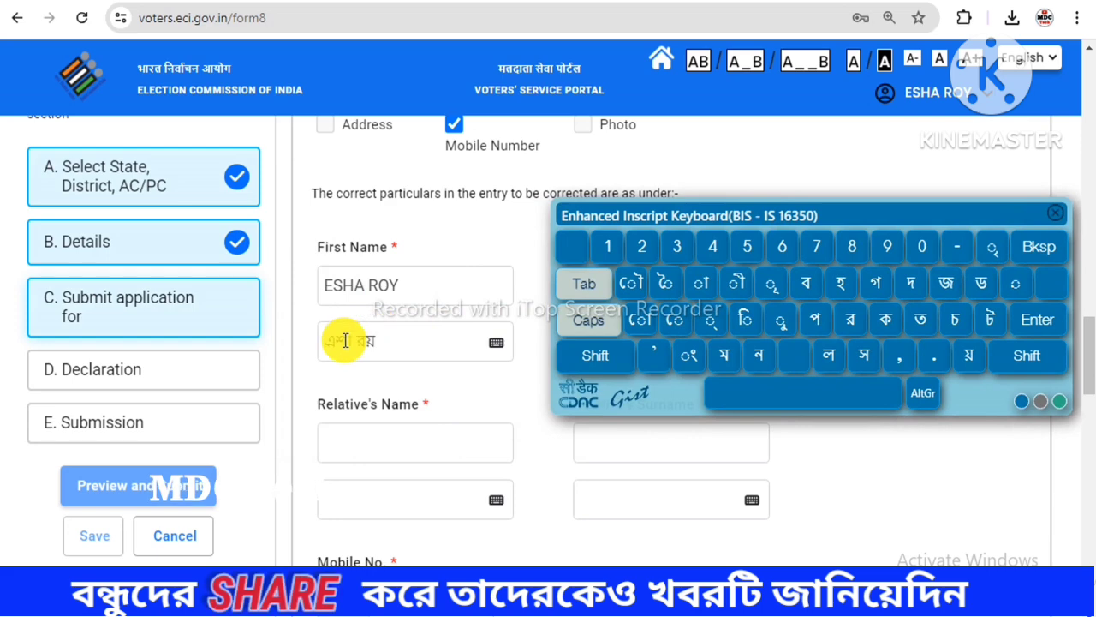
pyautogui.click(343, 341)
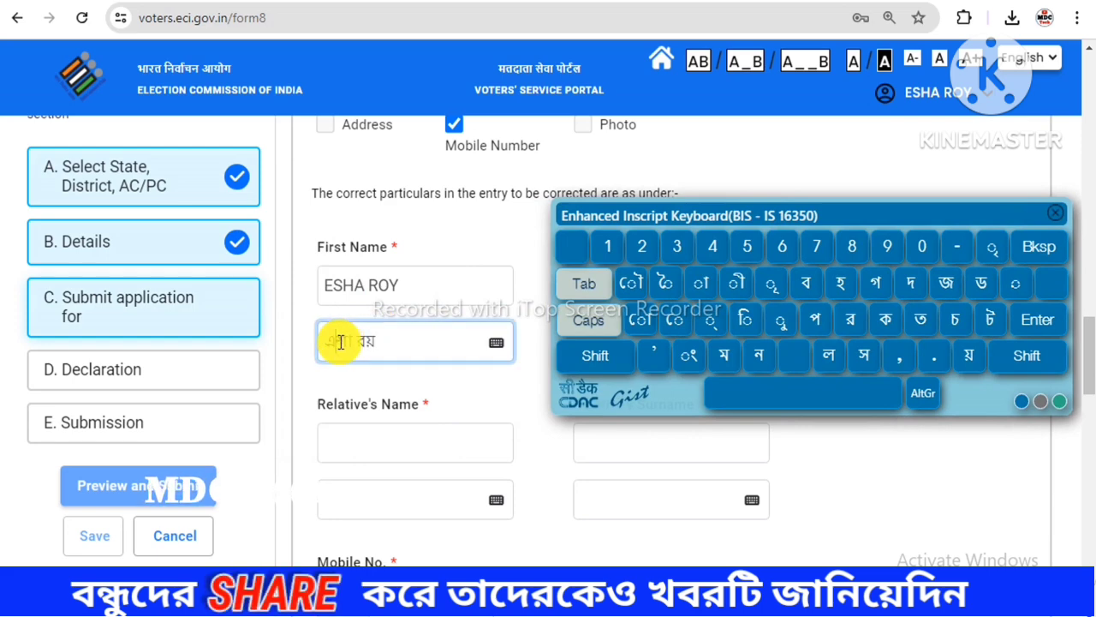
pyautogui.click(585, 360)
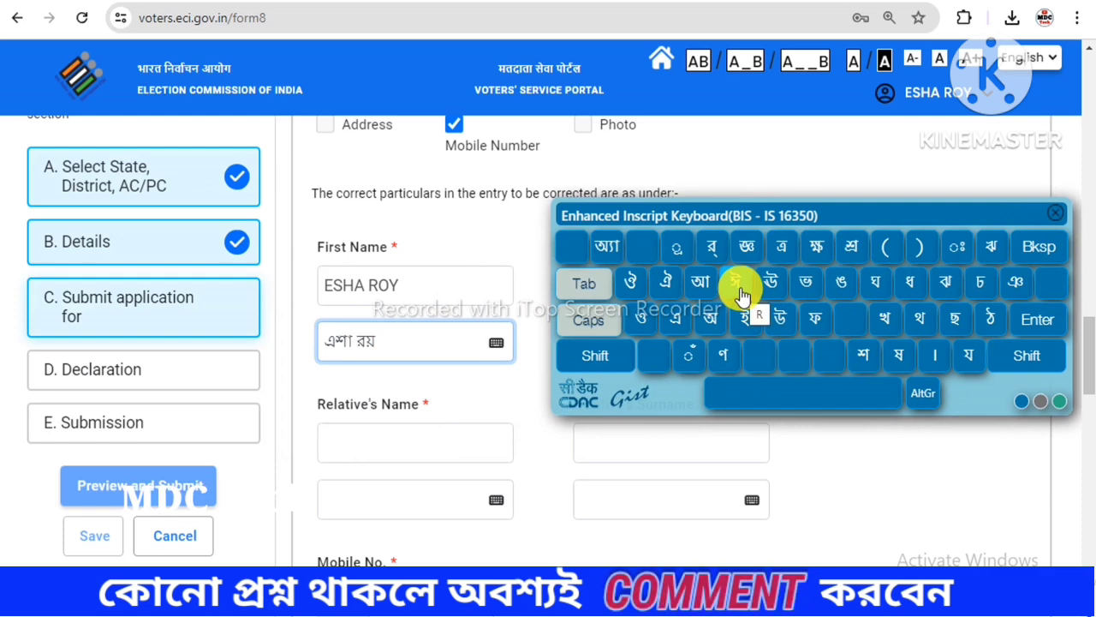
pyautogui.press('BackSpace')
pyautogui.click(737, 283)
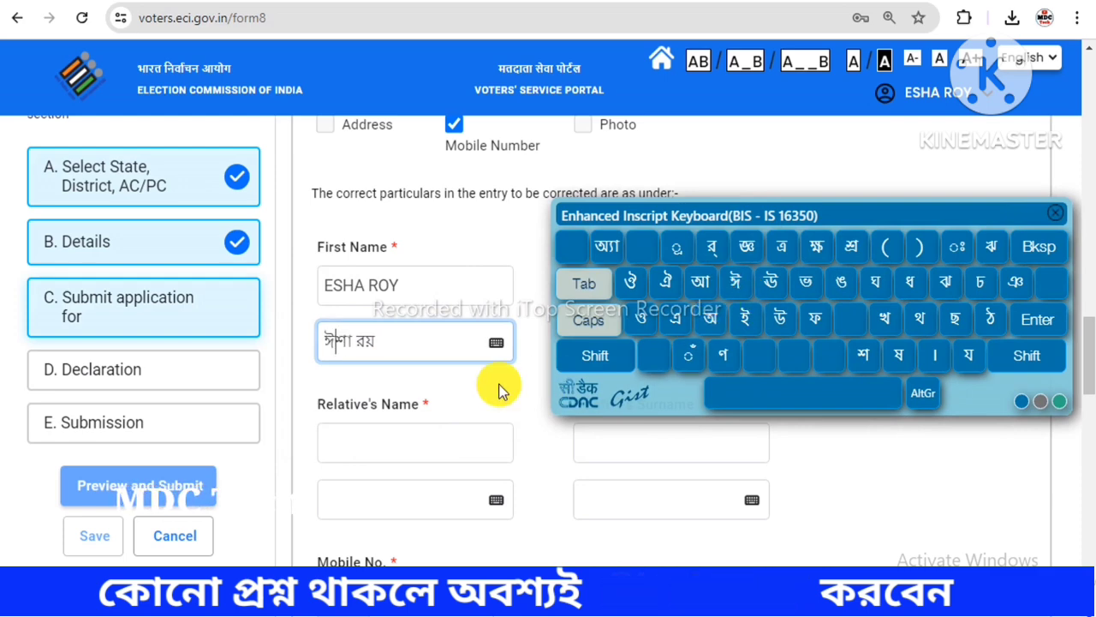
pyautogui.click(367, 344)
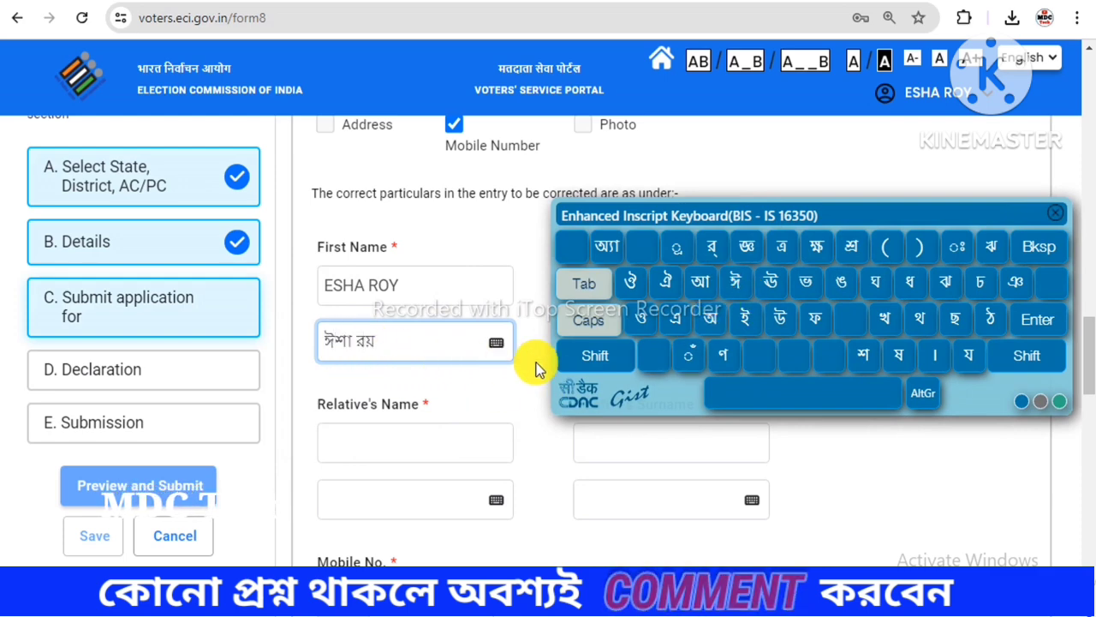
pyautogui.click(585, 360)
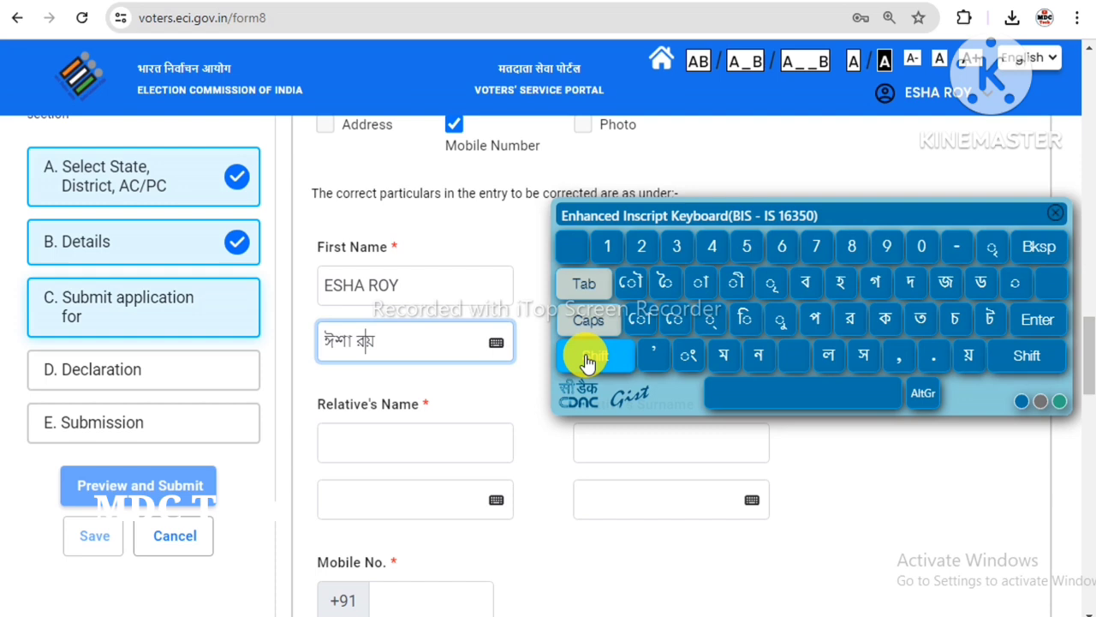
pyautogui.click(695, 284)
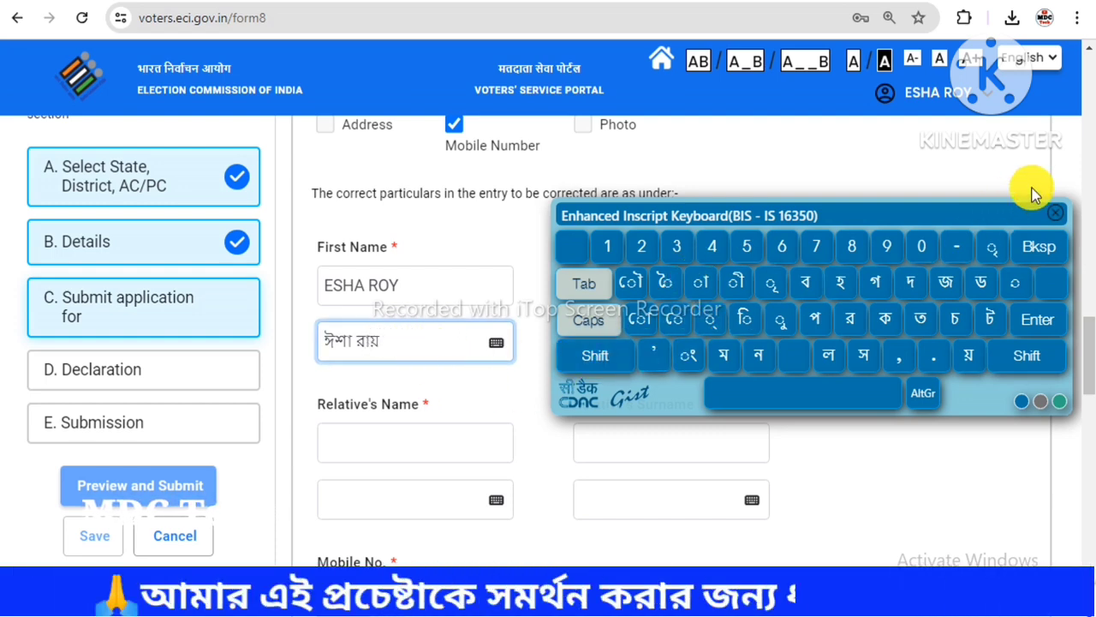
pyautogui.click(1053, 220)
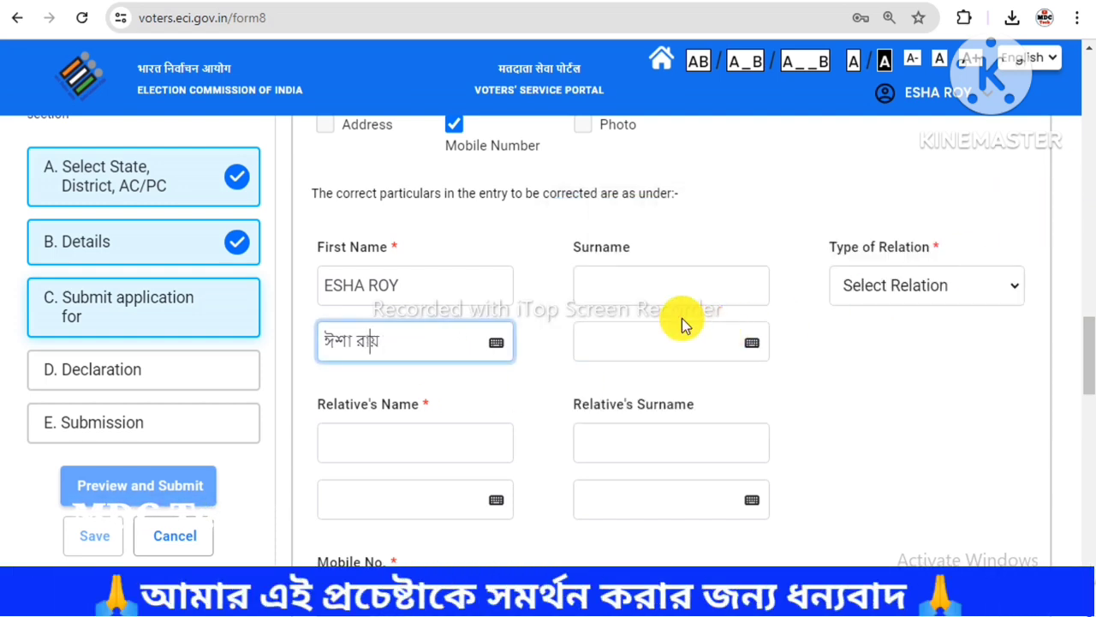
pyautogui.click(609, 284)
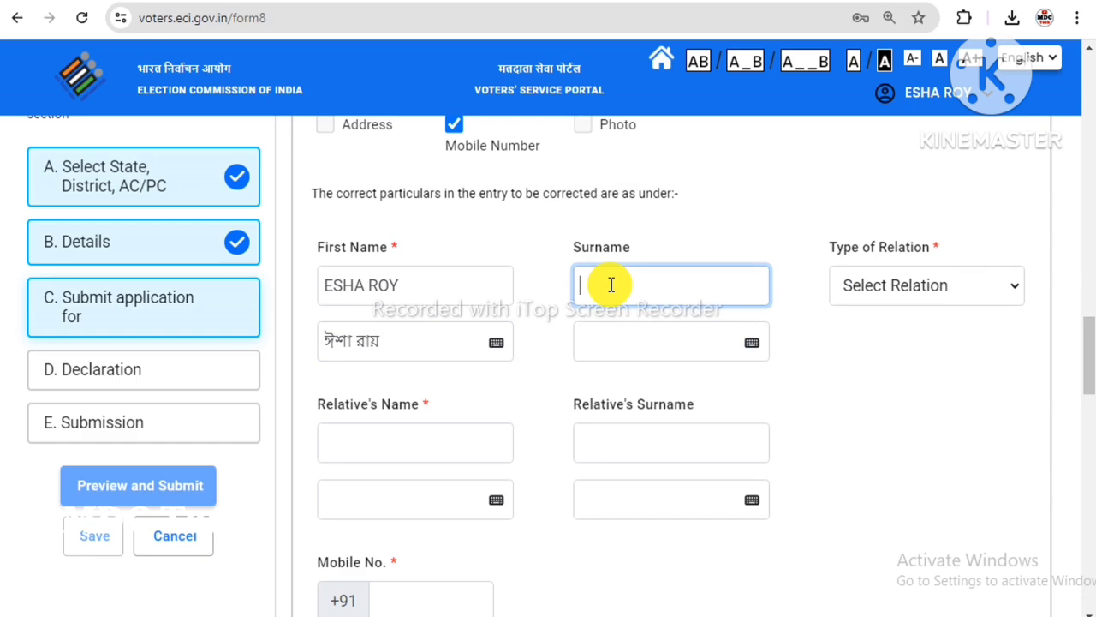
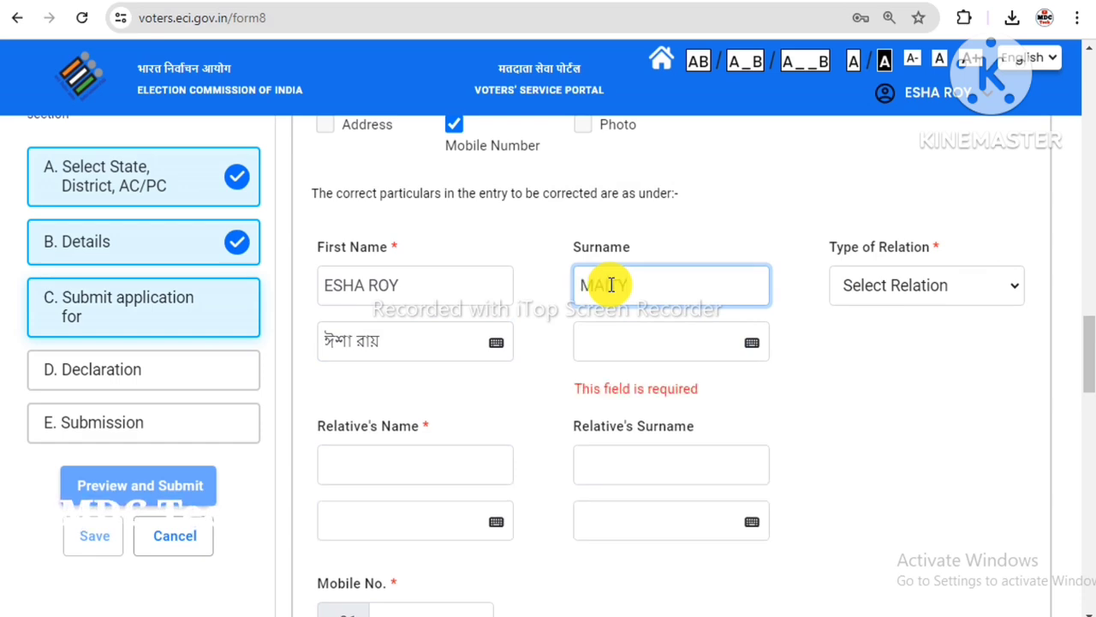
# Step: Enter the elector's surname, confirm the full name, and set Type of Relation to Husband
pyautogui.click(662, 345)
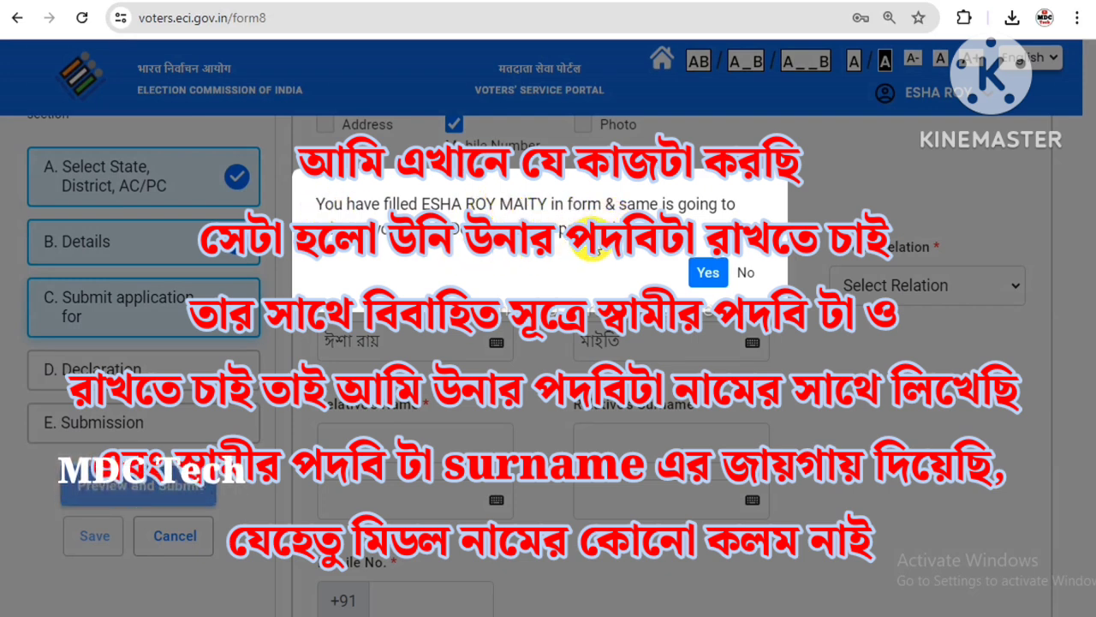
pyautogui.click(705, 271)
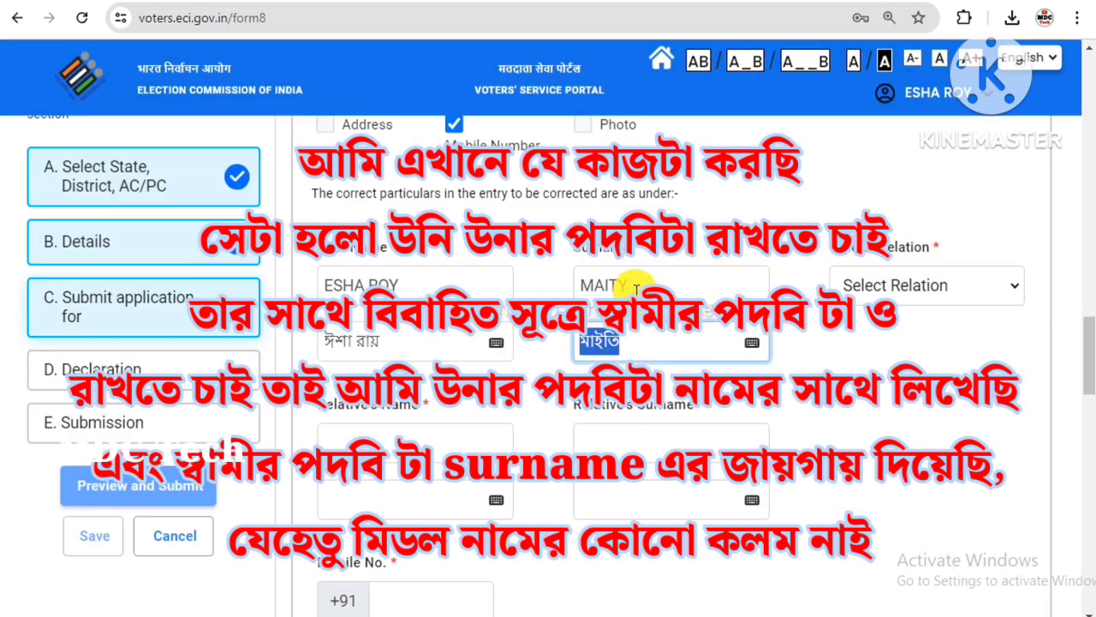
pyautogui.click(646, 344)
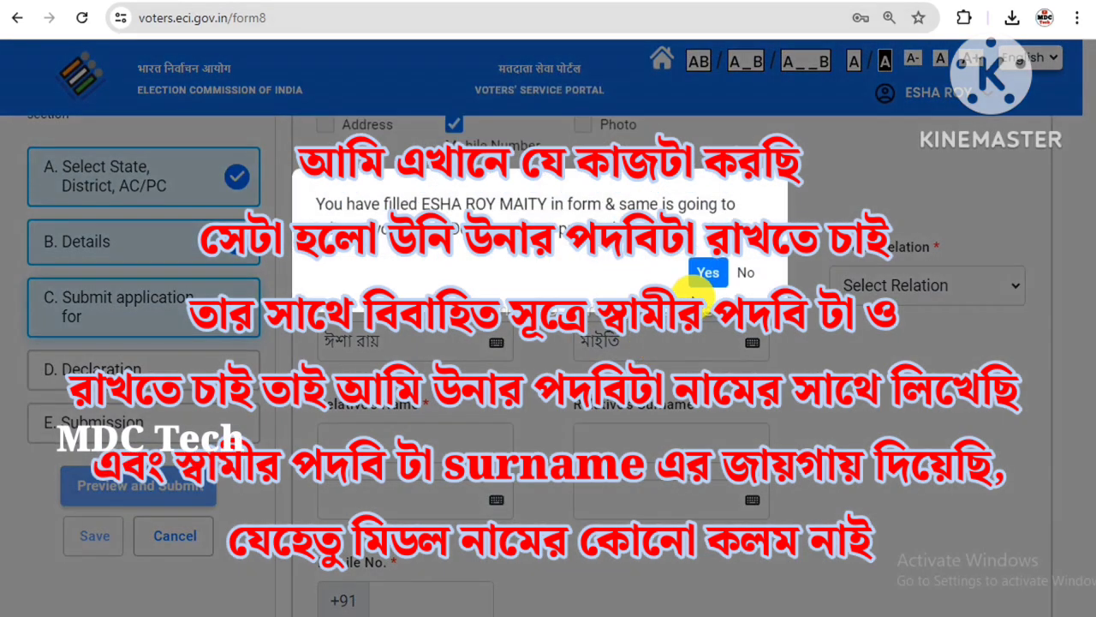
pyautogui.click(644, 349)
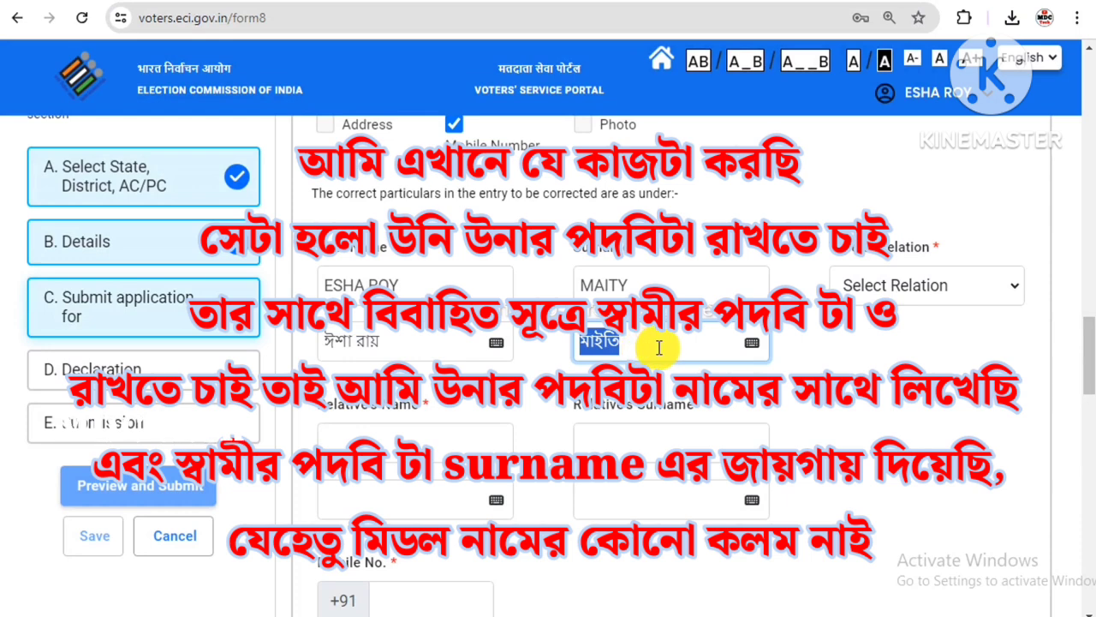
pyautogui.click(660, 347)
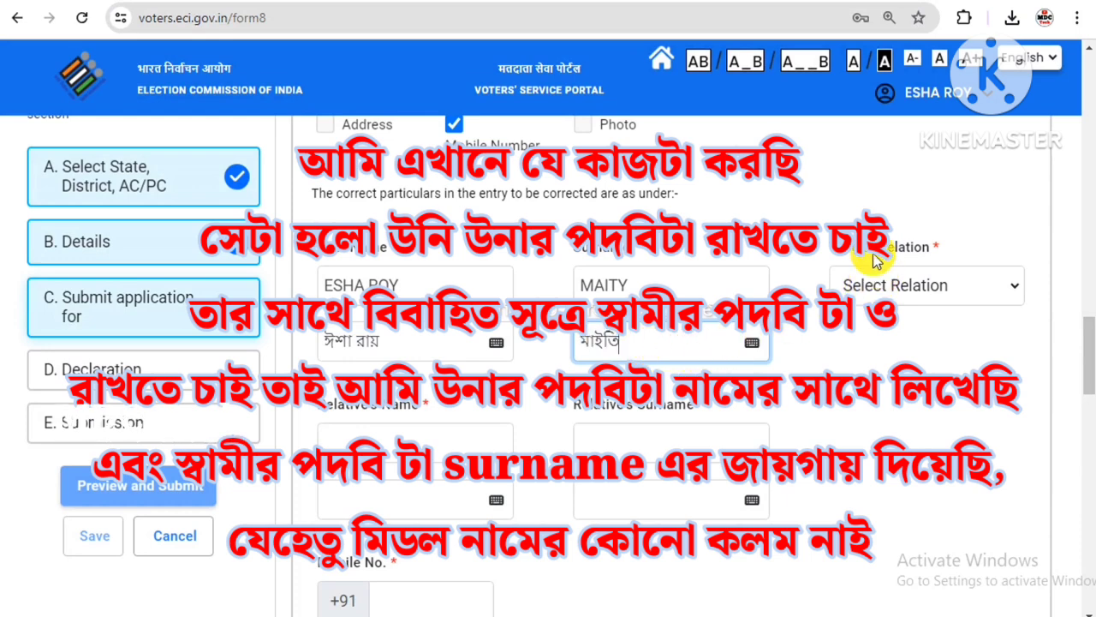
pyautogui.click(916, 286)
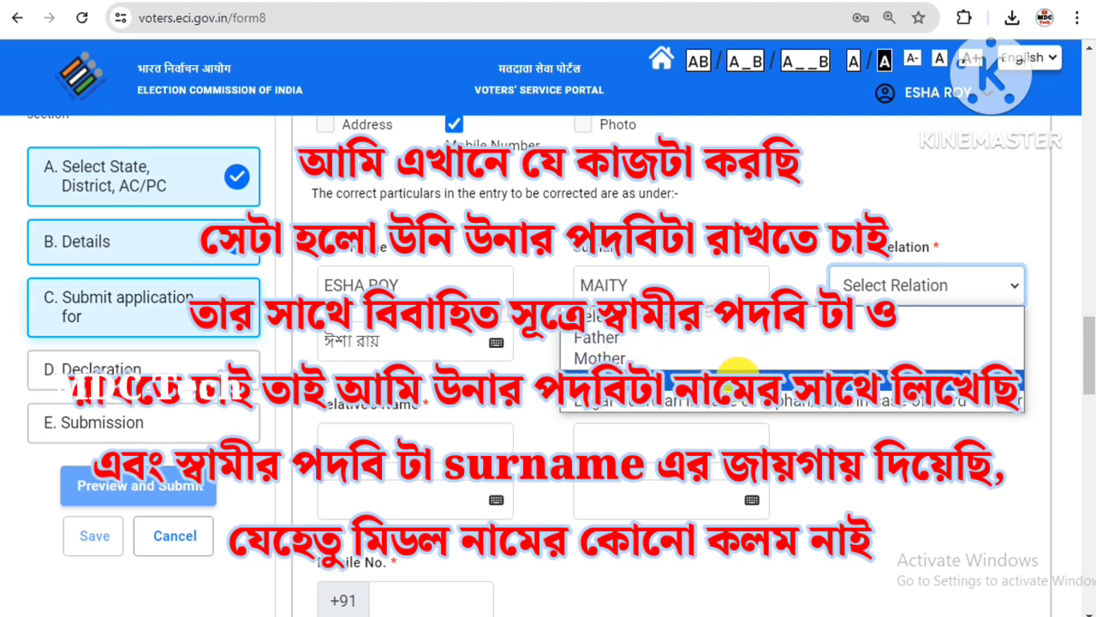
pyautogui.click(733, 382)
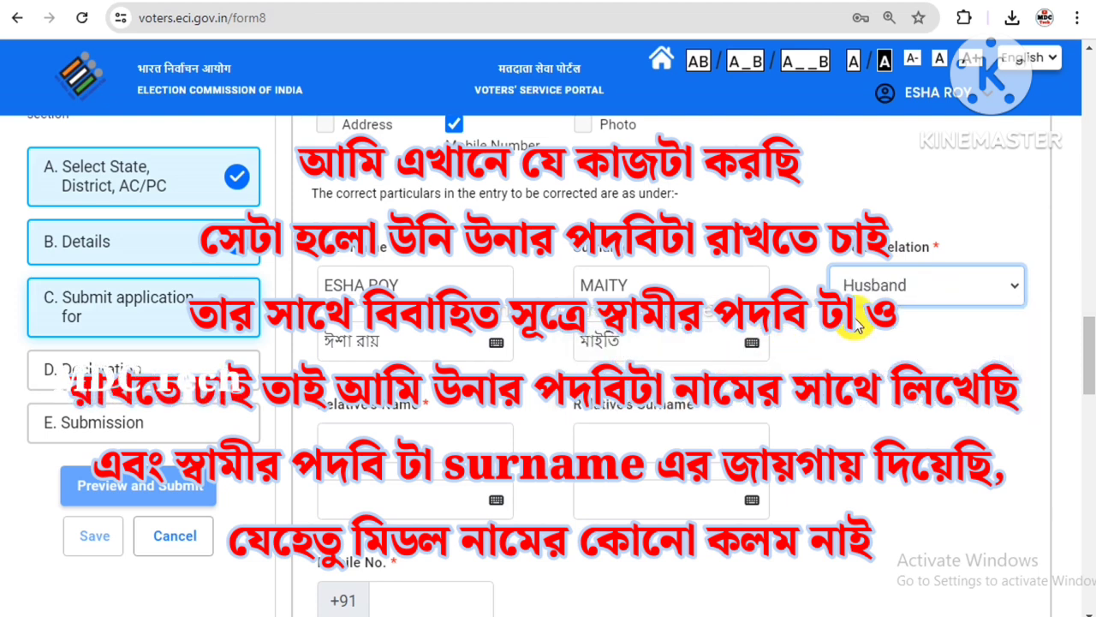
# Step: Fill in the relative's first name and surname, then the applicant's mobile number
pyautogui.scroll(-1, 411, 387)
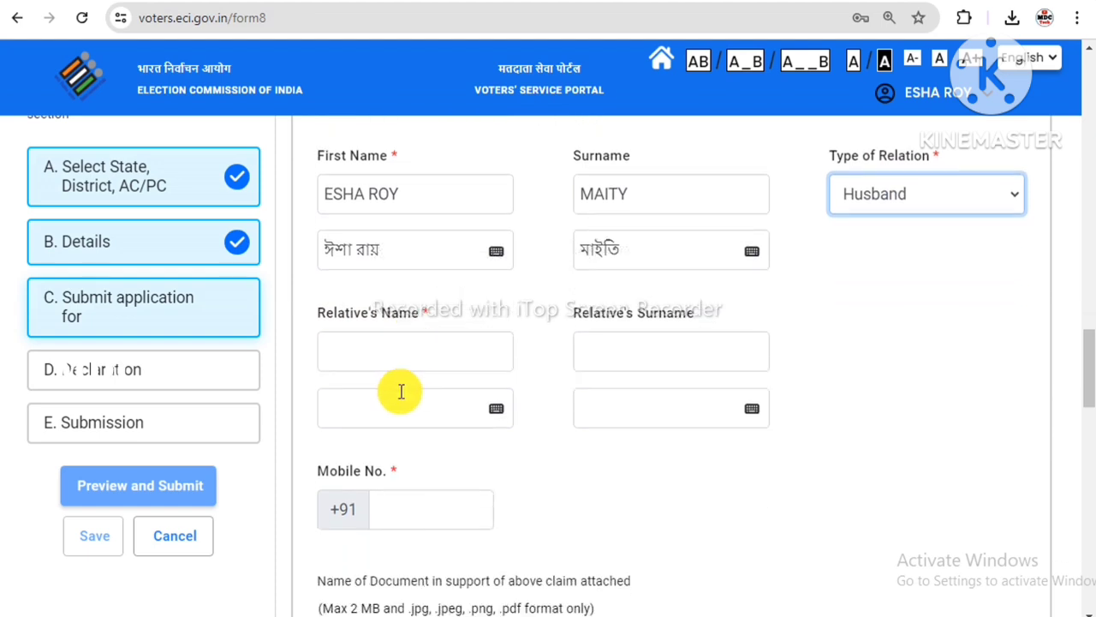
pyautogui.click(345, 349)
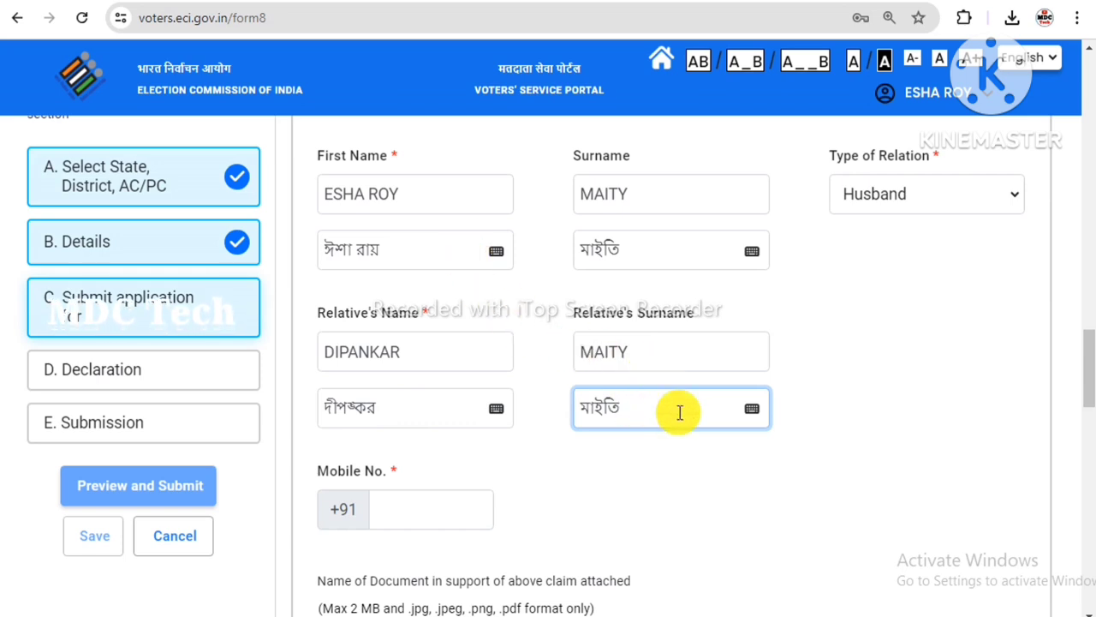
pyautogui.scroll(-2, 679, 412)
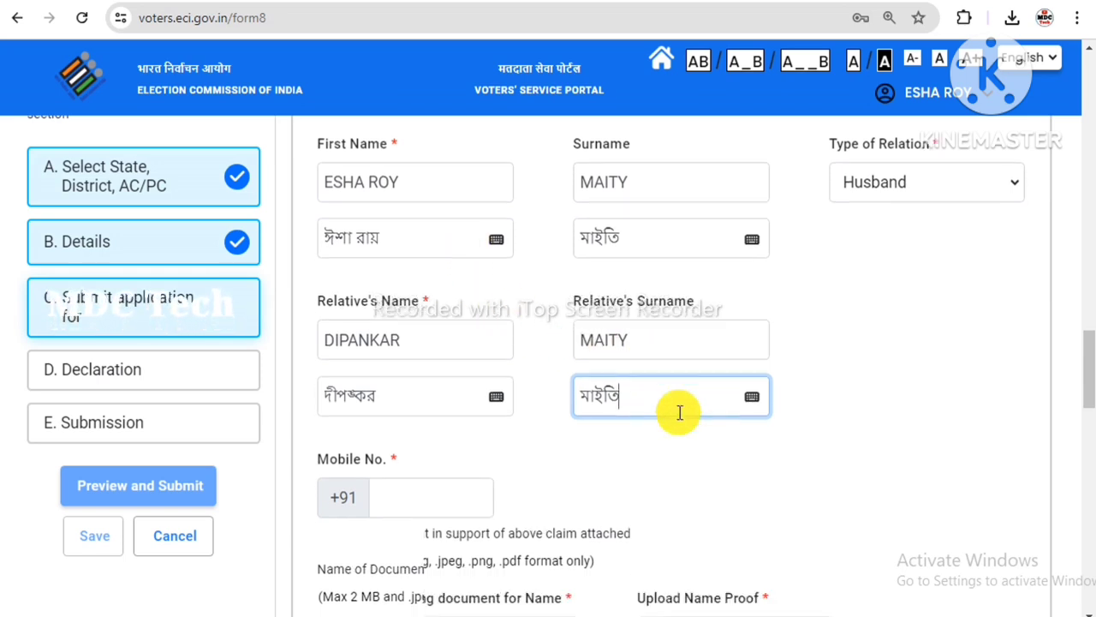
pyautogui.click(408, 328)
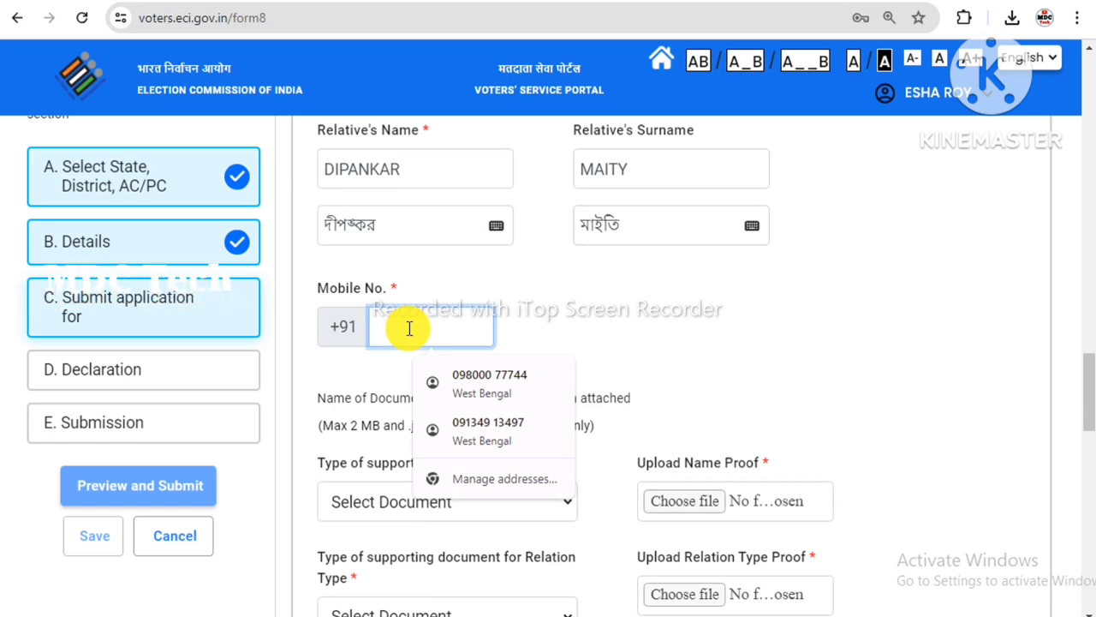
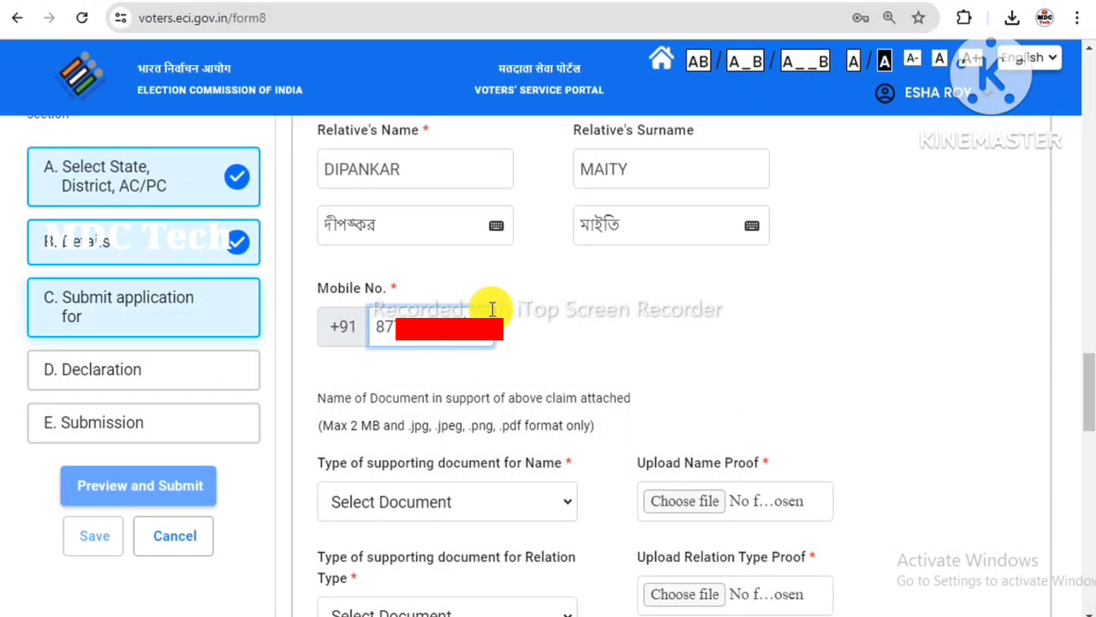
# Step: Set name proof to Any Other Document Name, named PANCHAYAT document, and upload its PDF
pyautogui.scroll(-2, 513, 325)
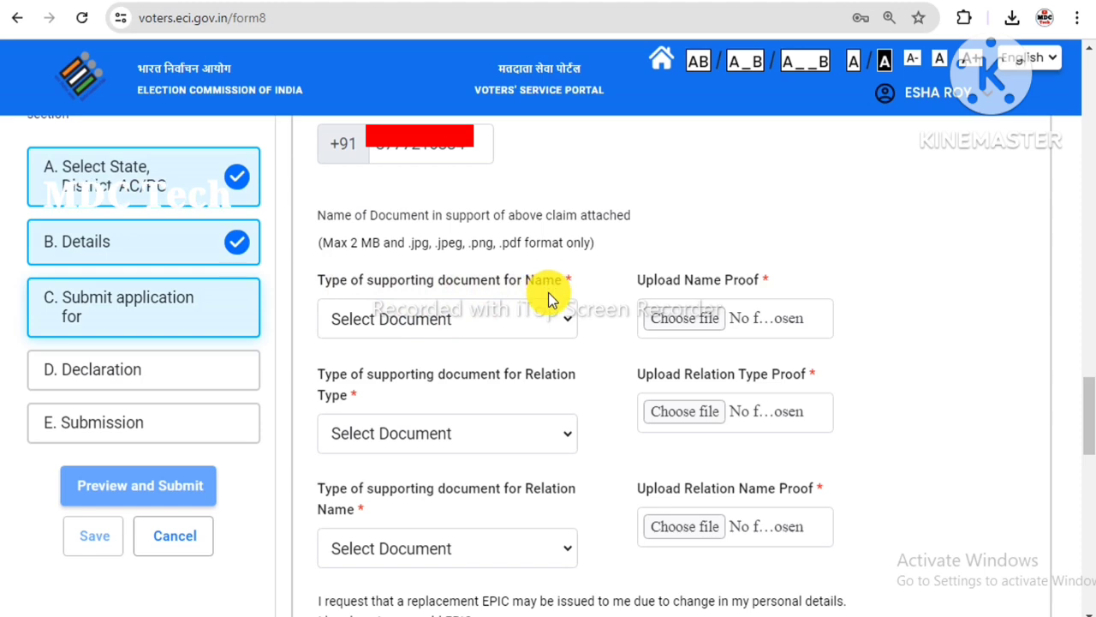
pyautogui.click(545, 324)
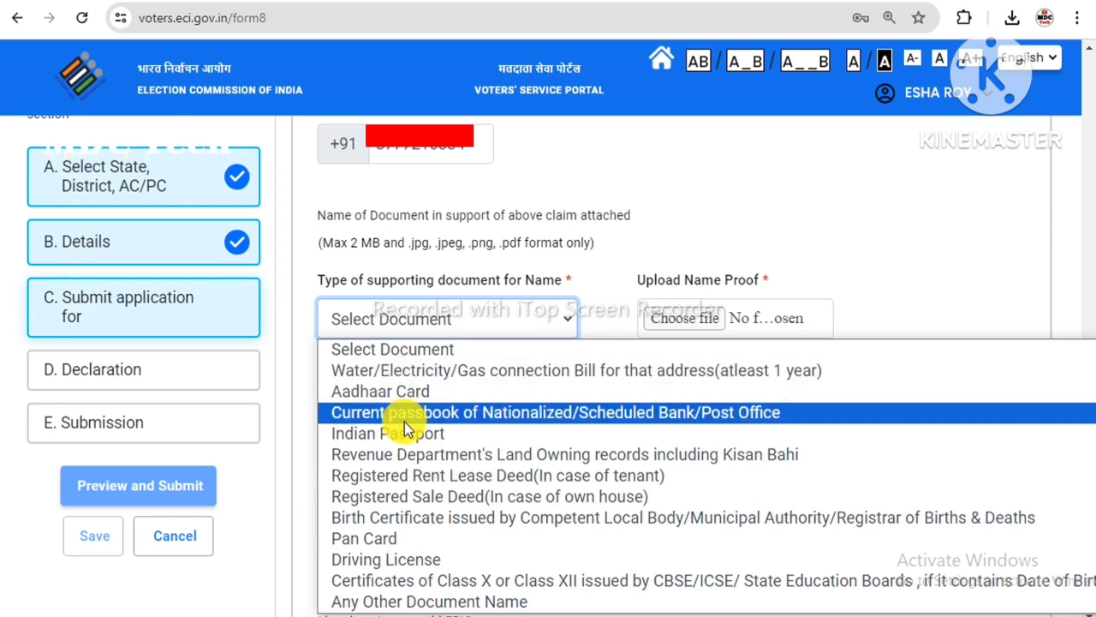
pyautogui.click(415, 602)
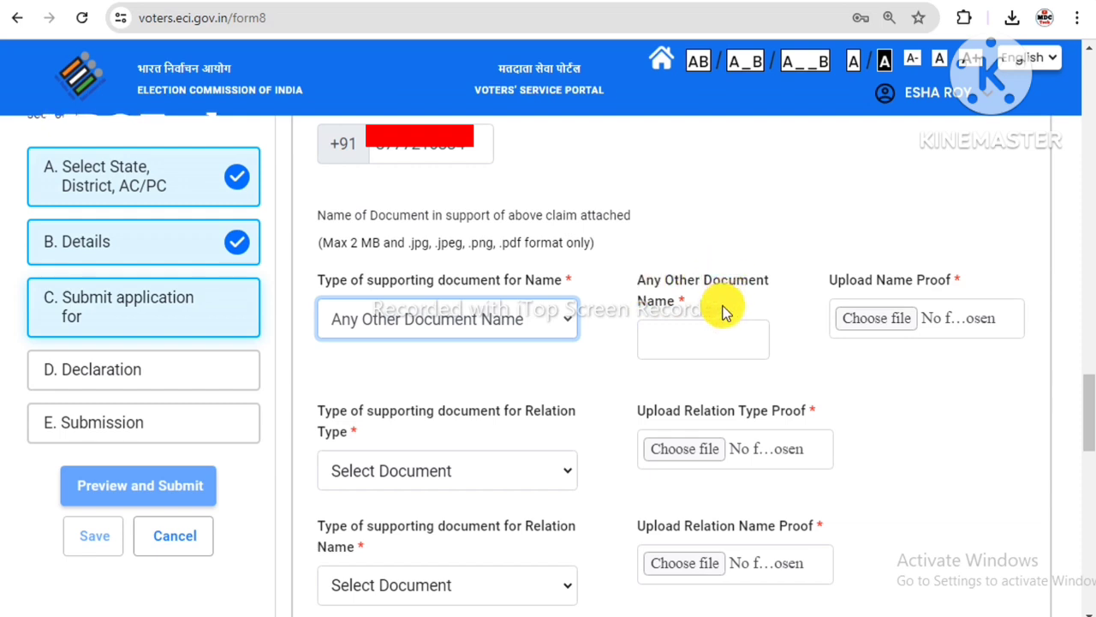
pyautogui.click(677, 336)
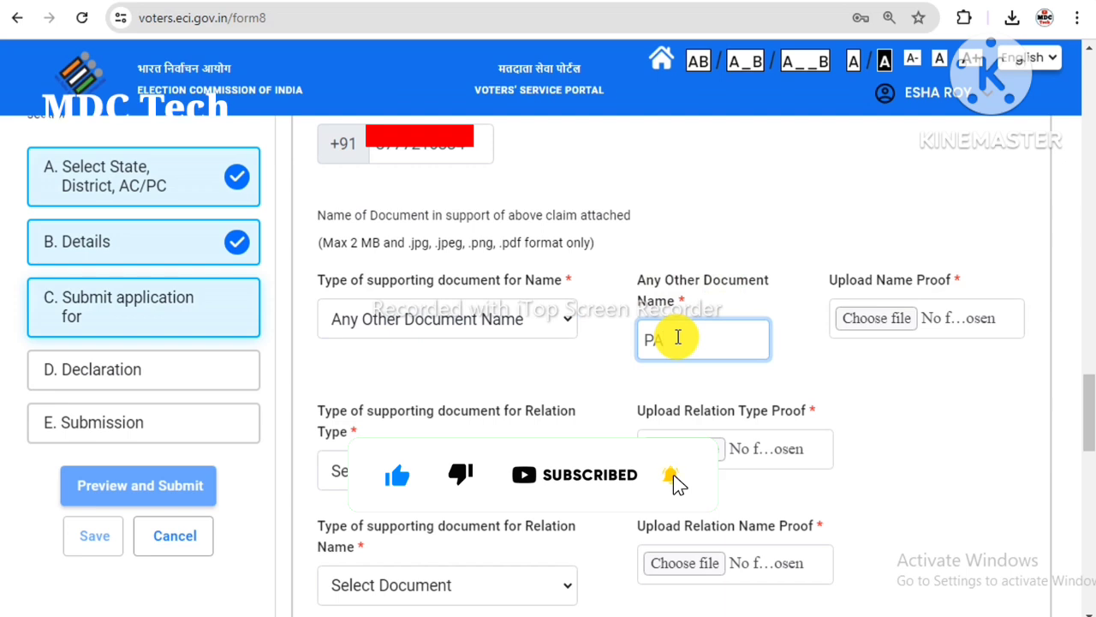
pyautogui.write('PAN')
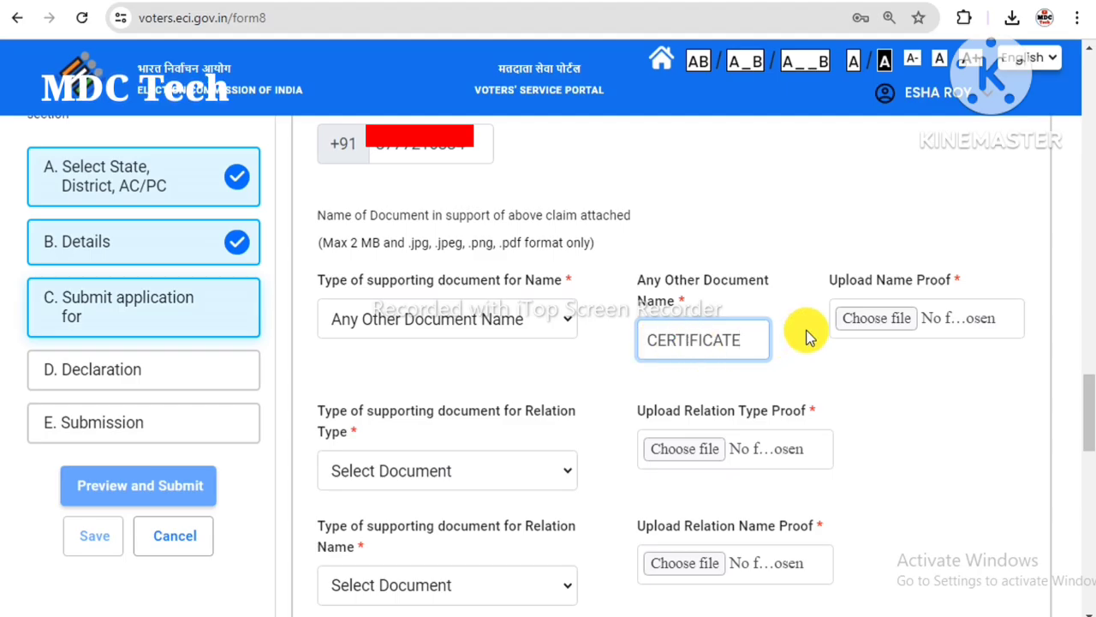
pyautogui.click(873, 320)
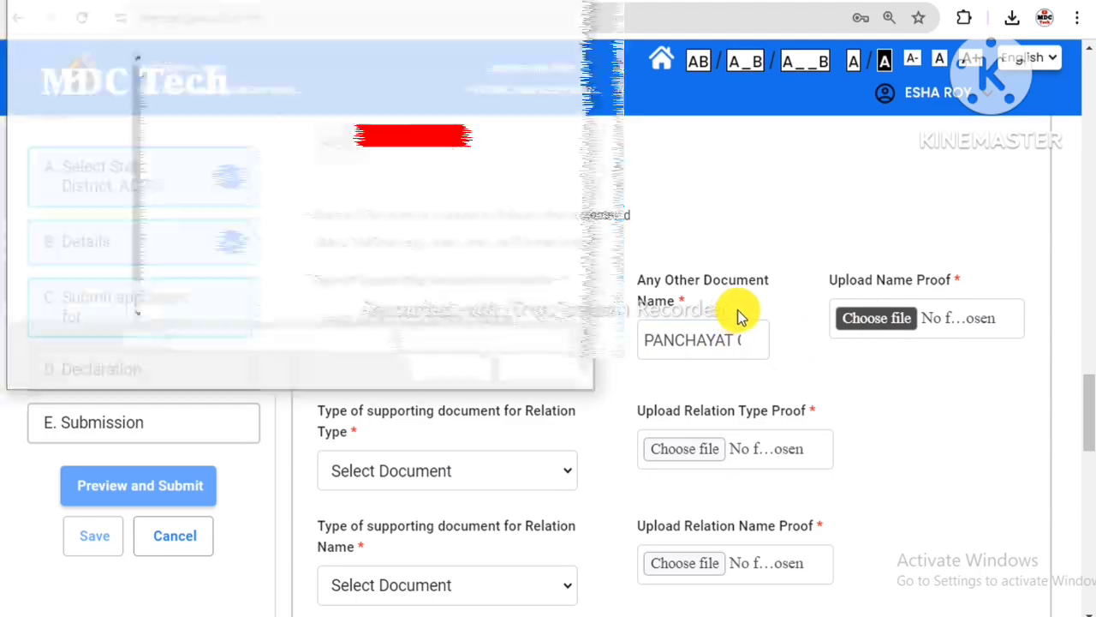
pyautogui.click(480, 184)
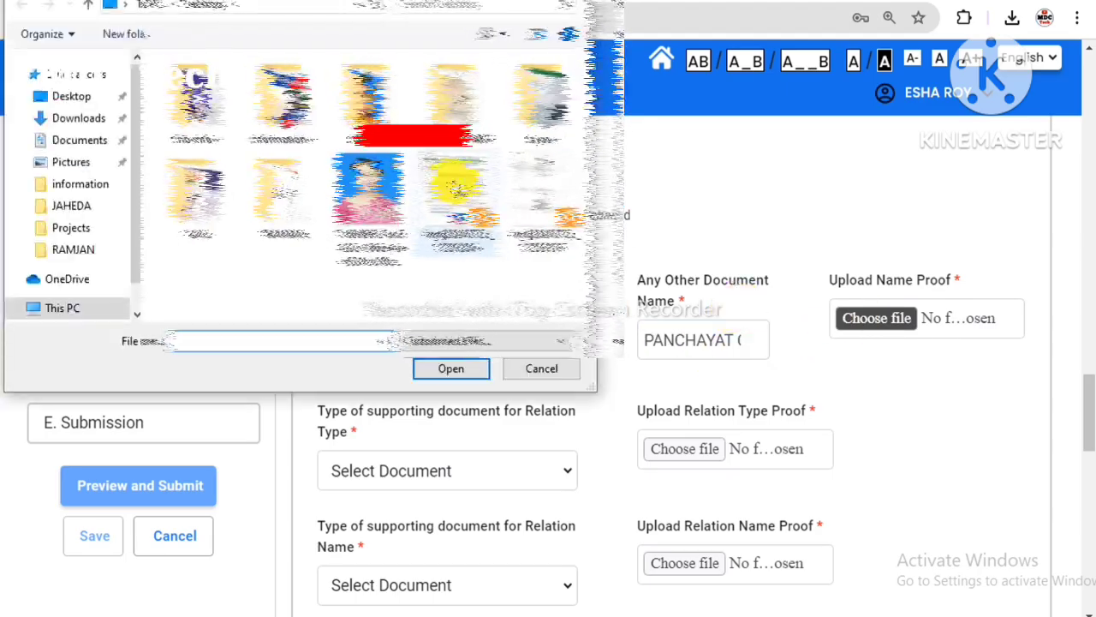
pyautogui.click(467, 373)
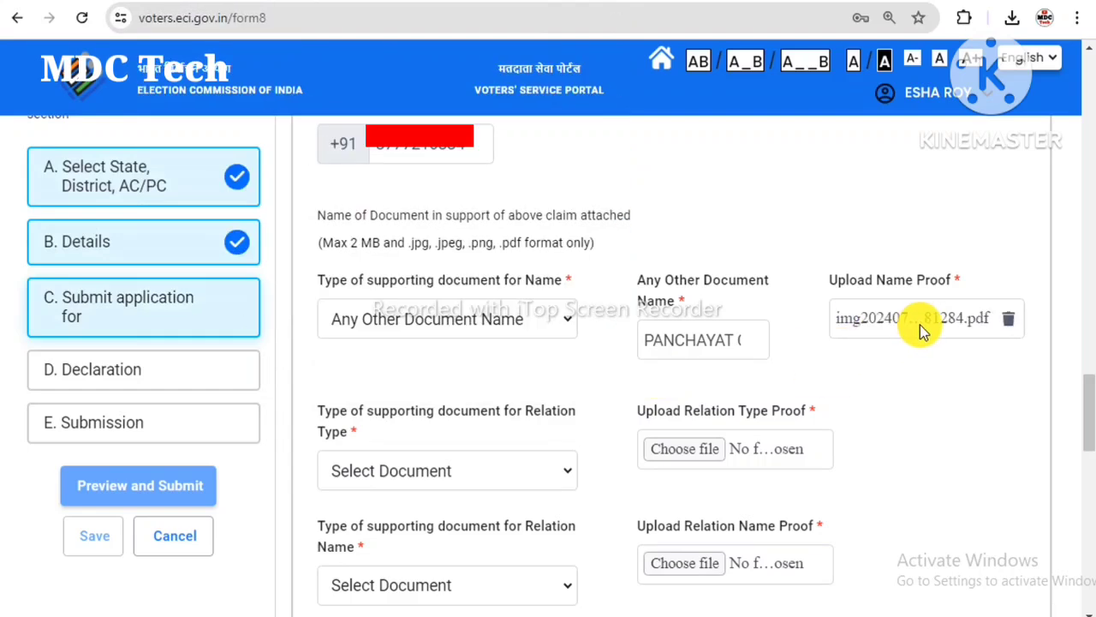
pyautogui.scroll(-1, 352, 381)
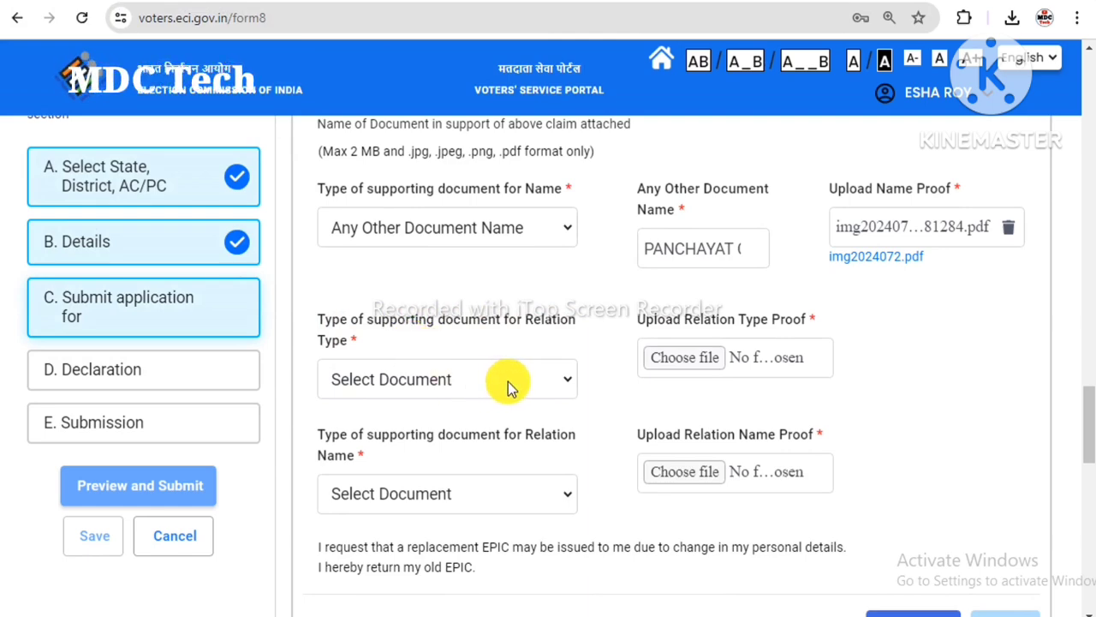
# Step: Set relation type proof to Any Other Document Name as the husband's voter card, uploading its PDF
pyautogui.click(516, 385)
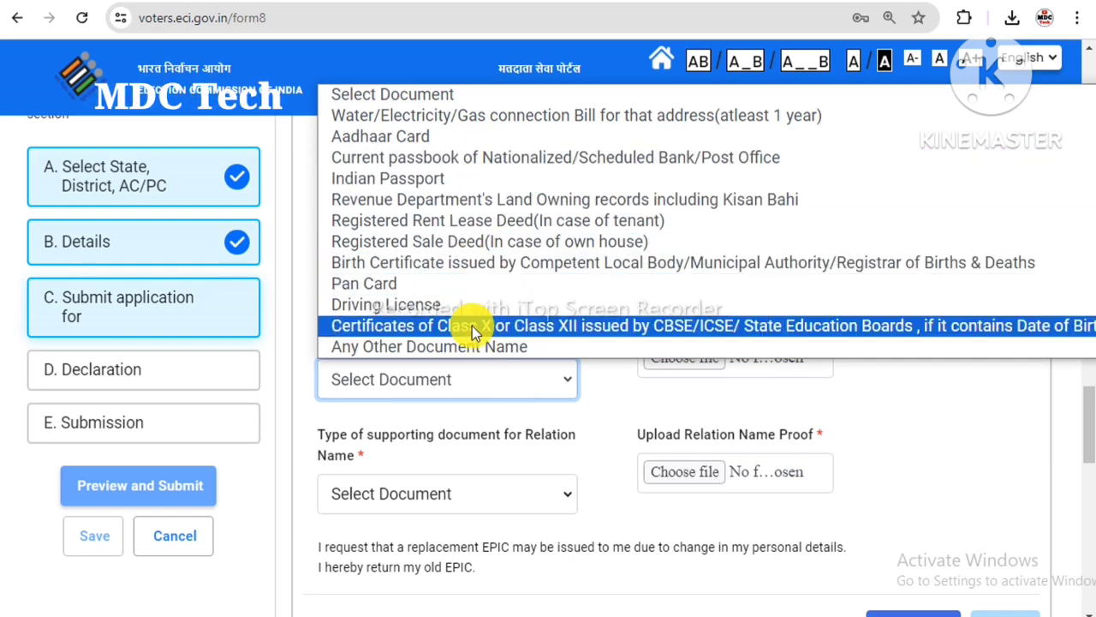
pyautogui.click(469, 346)
pyautogui.scroll(-1, 599, 308)
pyautogui.click(665, 289)
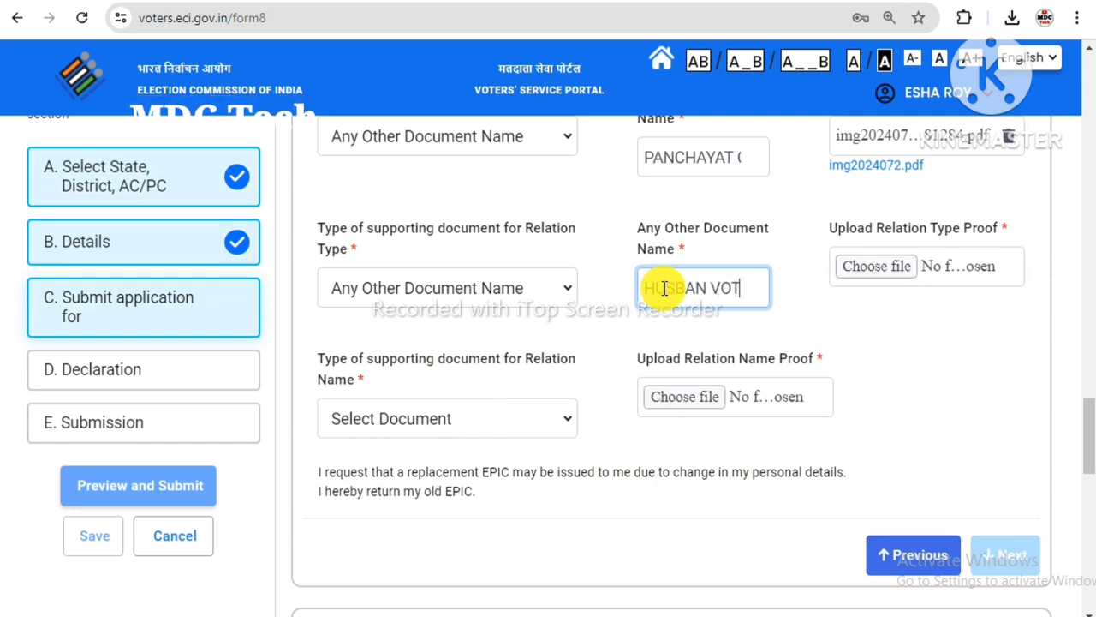
pyautogui.write('ARD')
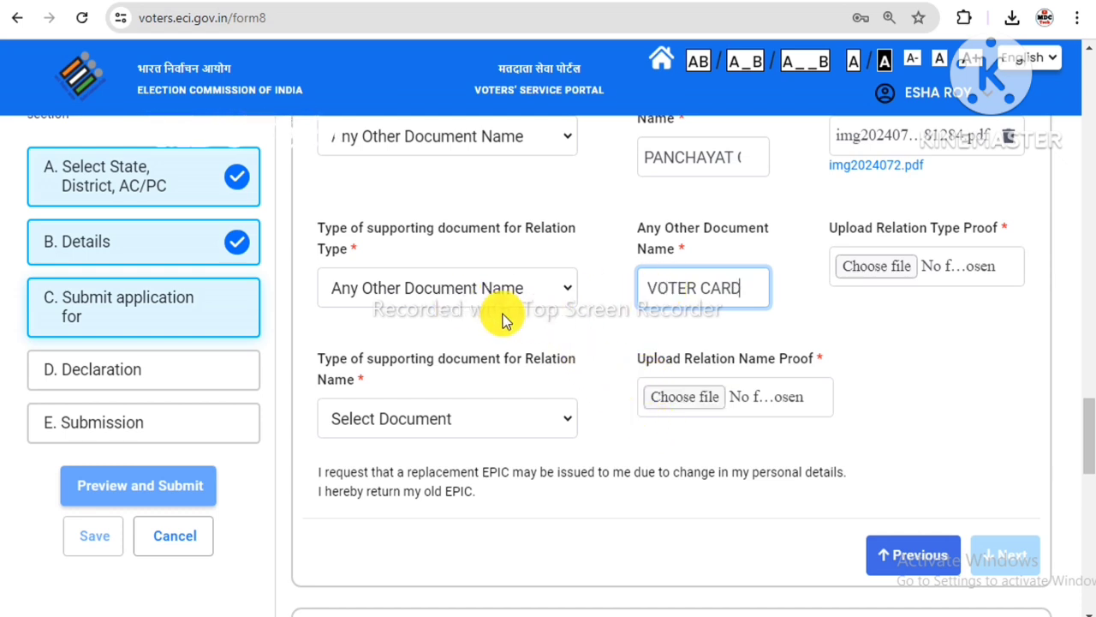
pyautogui.scroll(1, 503, 320)
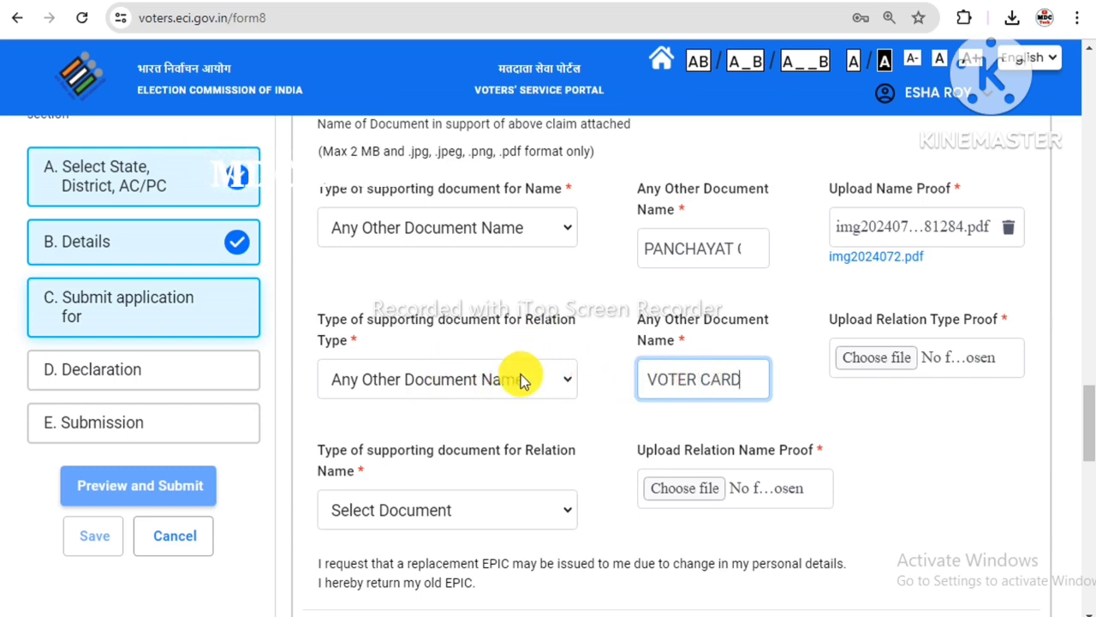
pyautogui.click(853, 373)
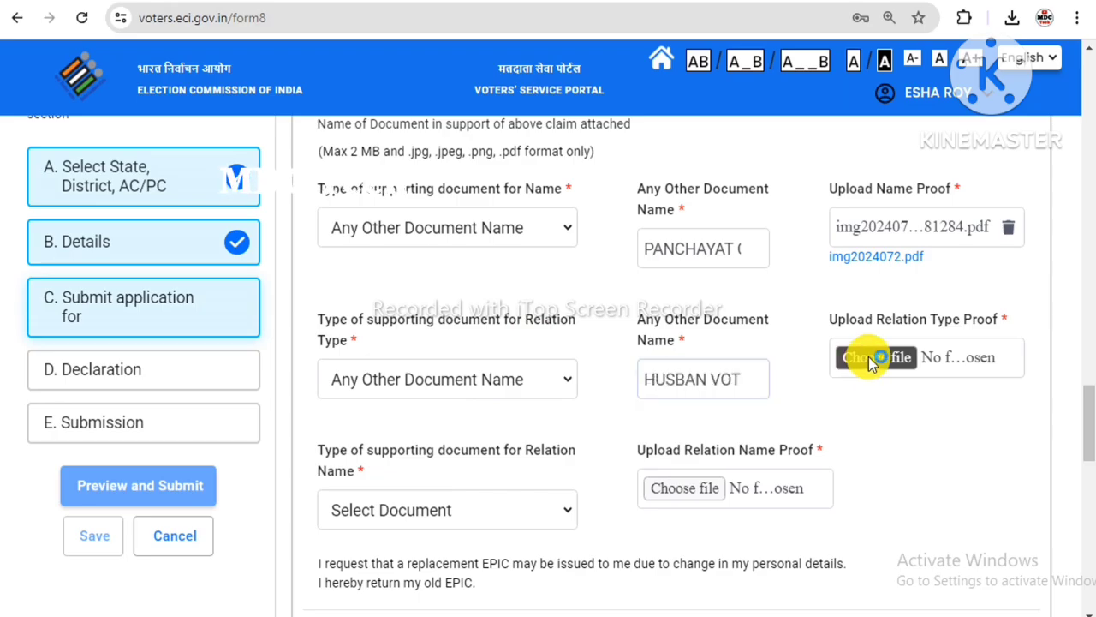
pyautogui.click(544, 197)
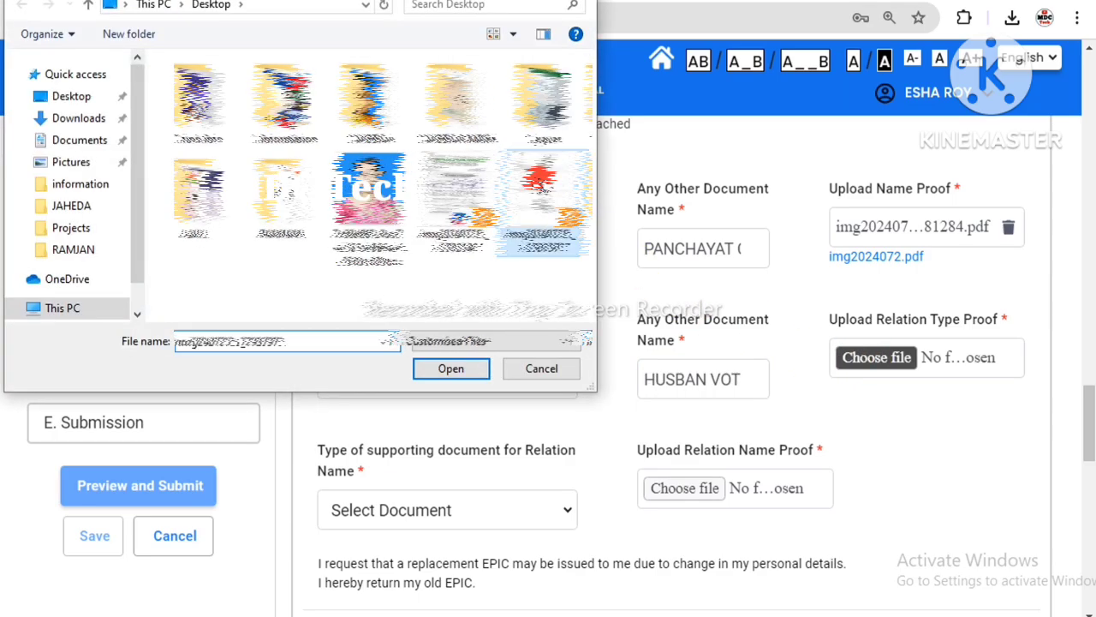
pyautogui.click(448, 368)
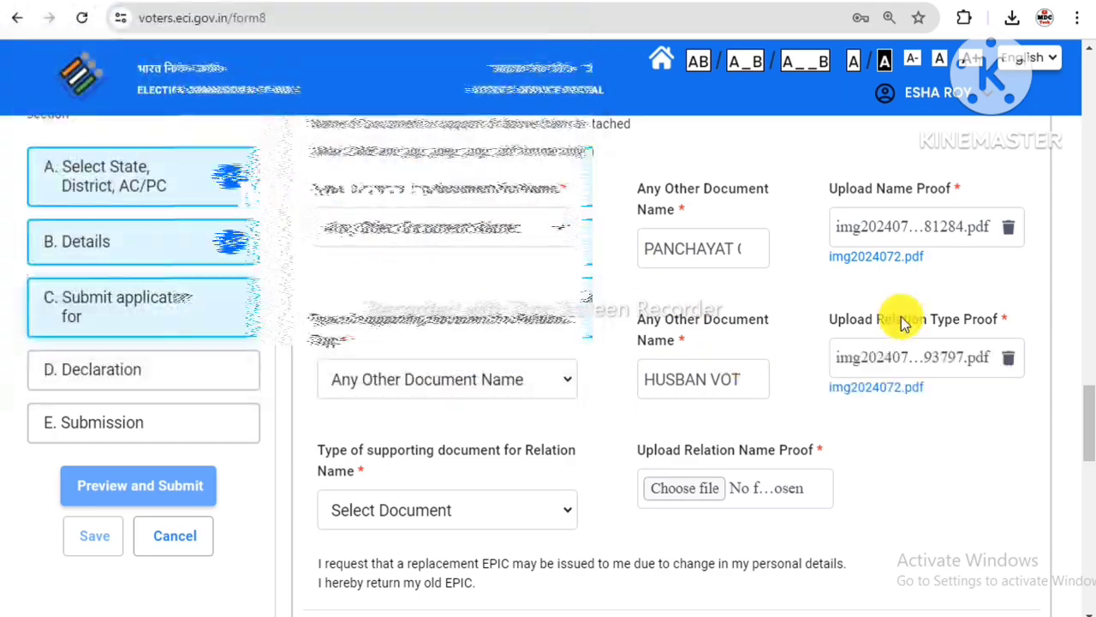
pyautogui.scroll(-1, 759, 359)
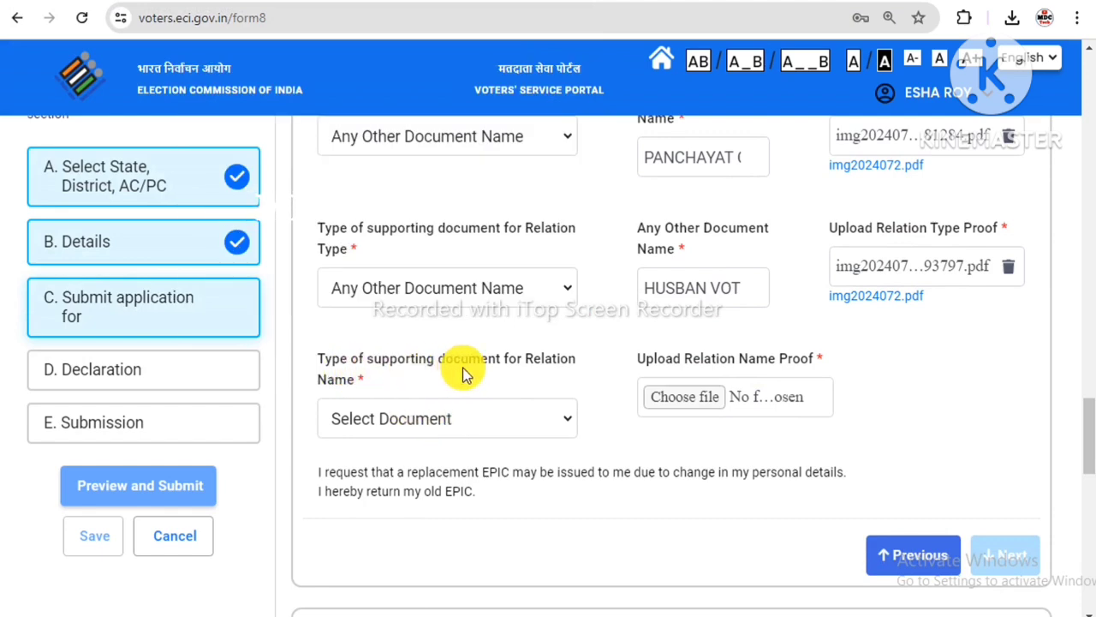
# Step: Set relation name proof to Any Other Document Name 'VOTER CARD' and upload its PDF
pyautogui.click(408, 422)
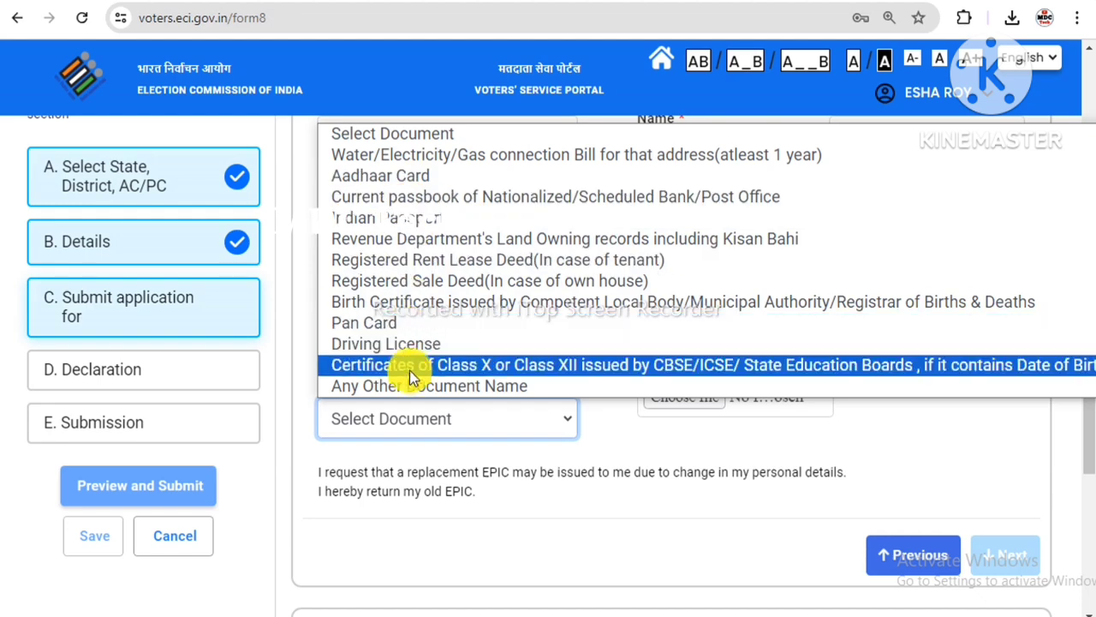
pyautogui.click(415, 385)
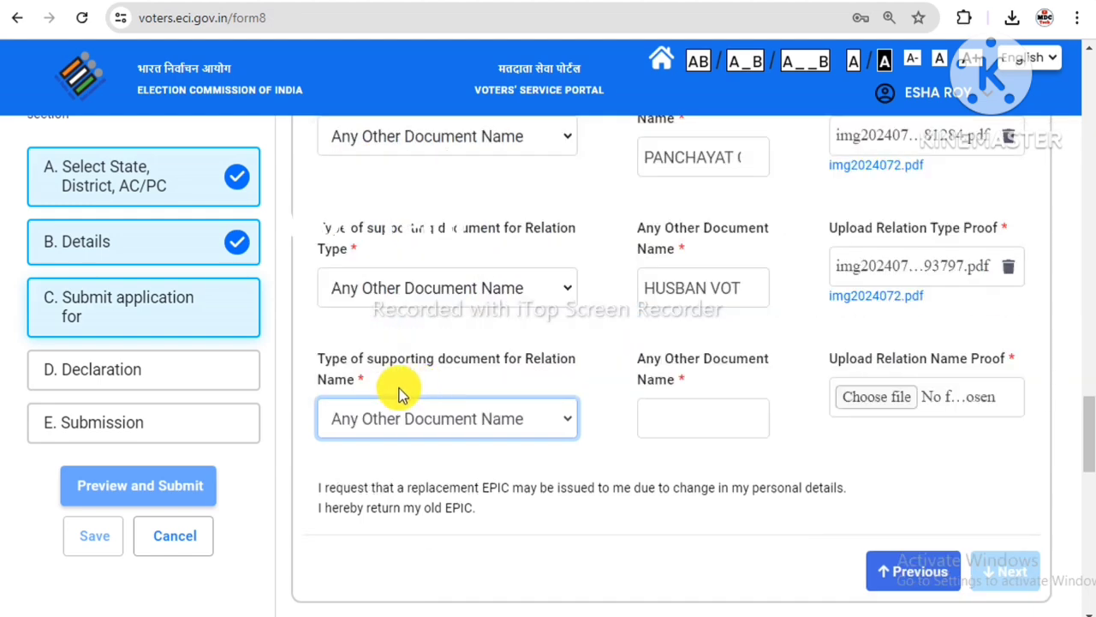
pyautogui.click(670, 415)
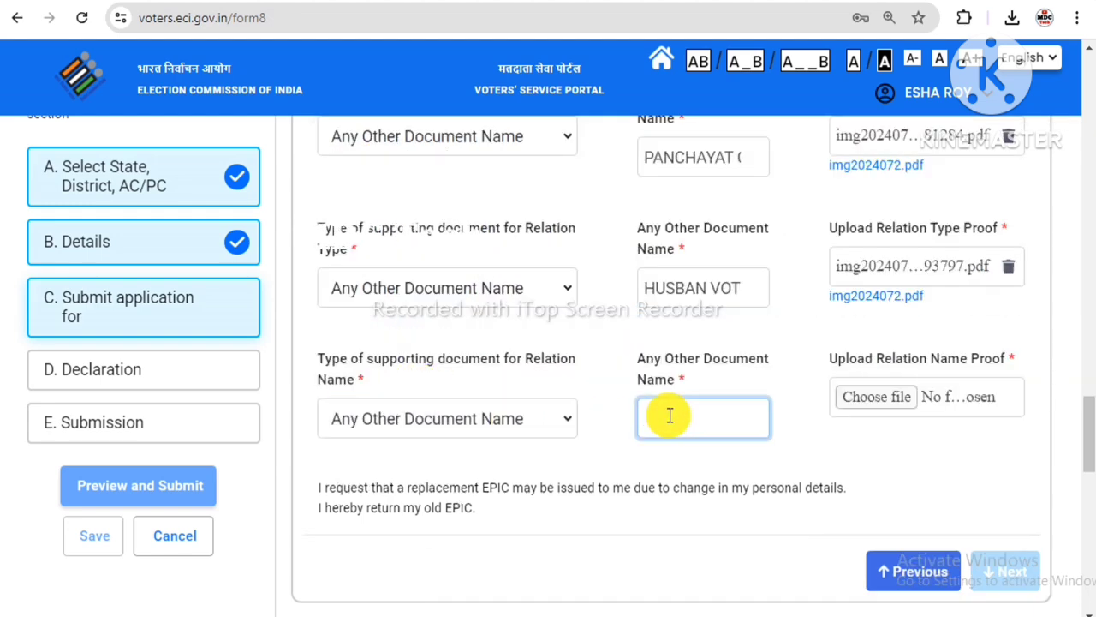
pyautogui.write('VOTER CARD')
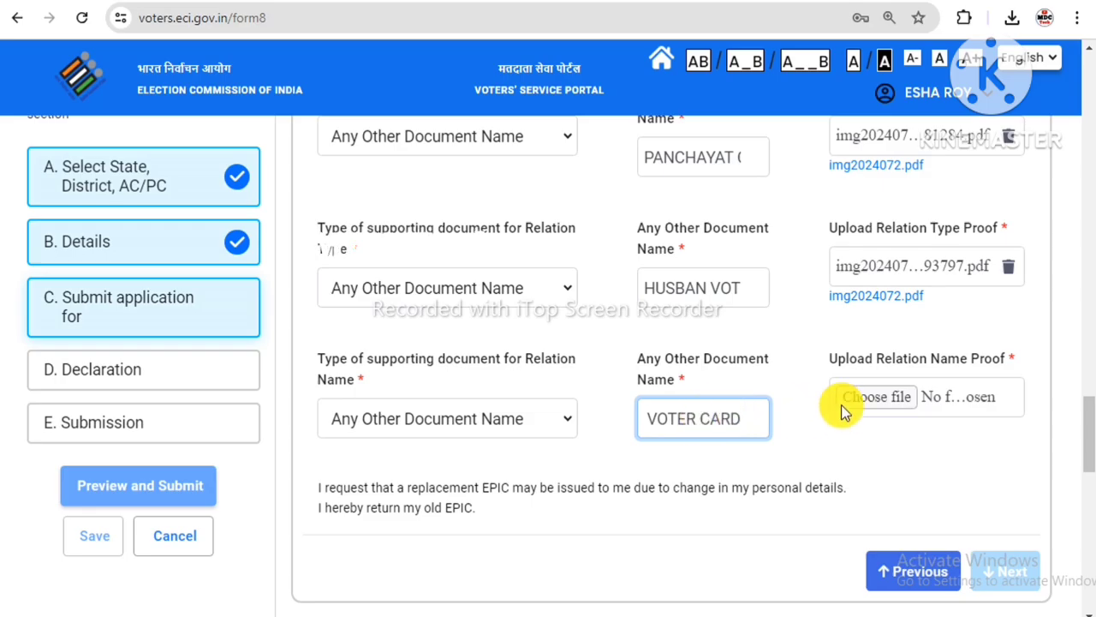
pyautogui.click(882, 398)
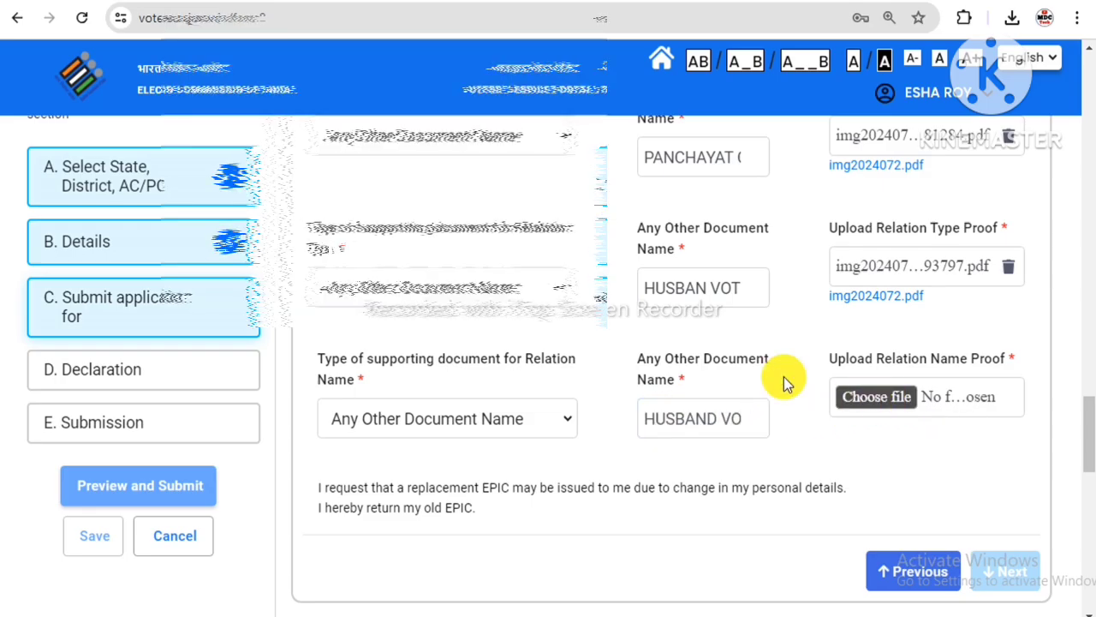
pyautogui.click(450, 368)
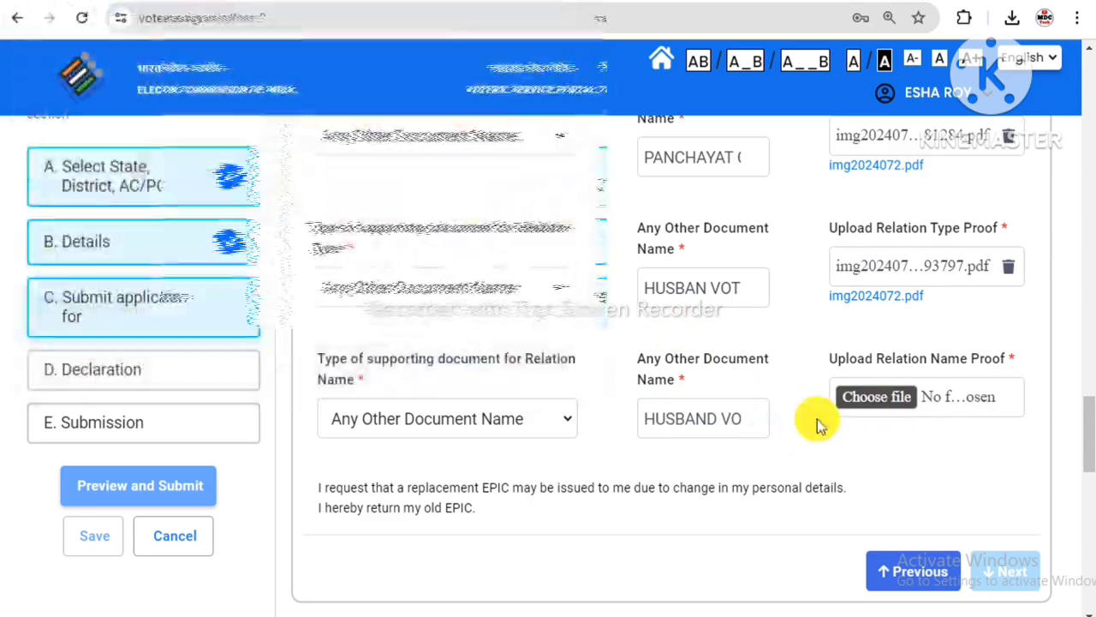
pyautogui.scroll(-1, 910, 310)
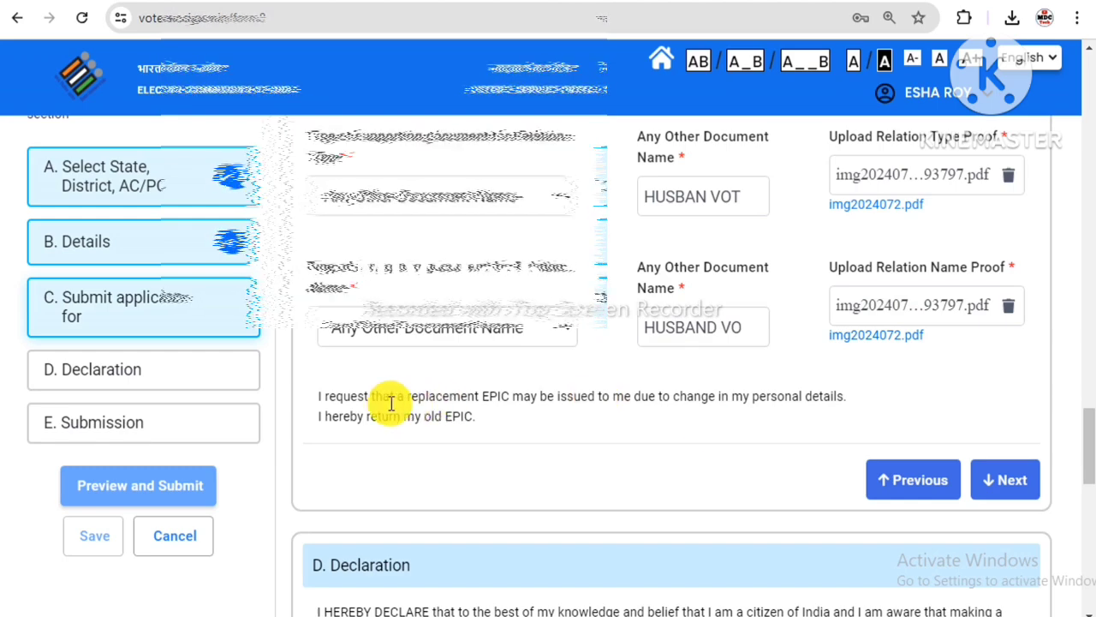
pyautogui.scroll(1, 811, 332)
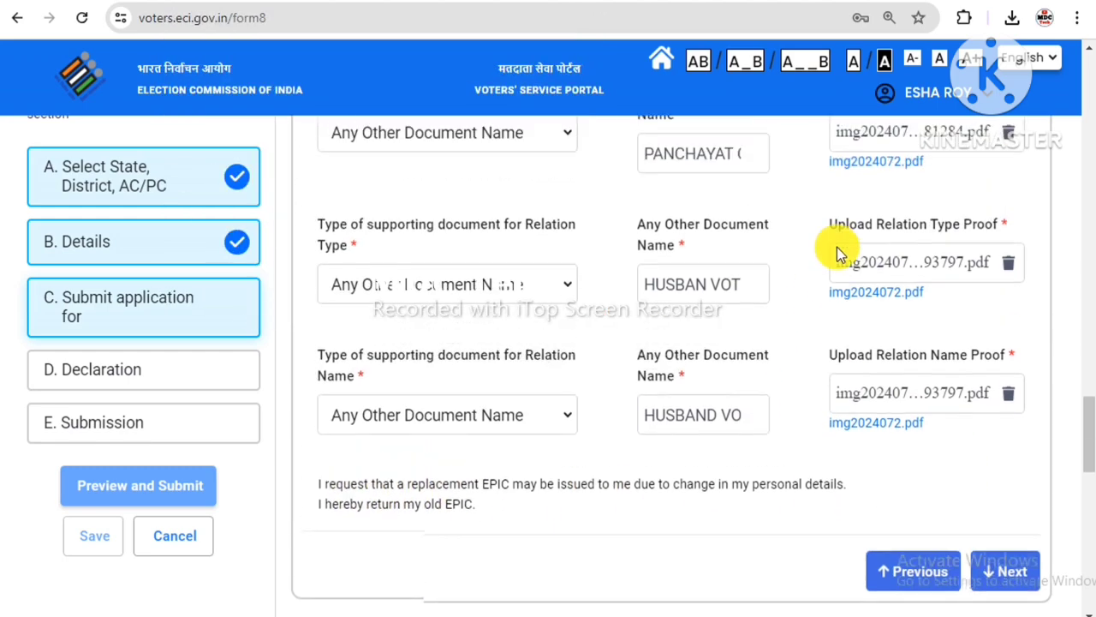
pyautogui.scroll(-2, 934, 446)
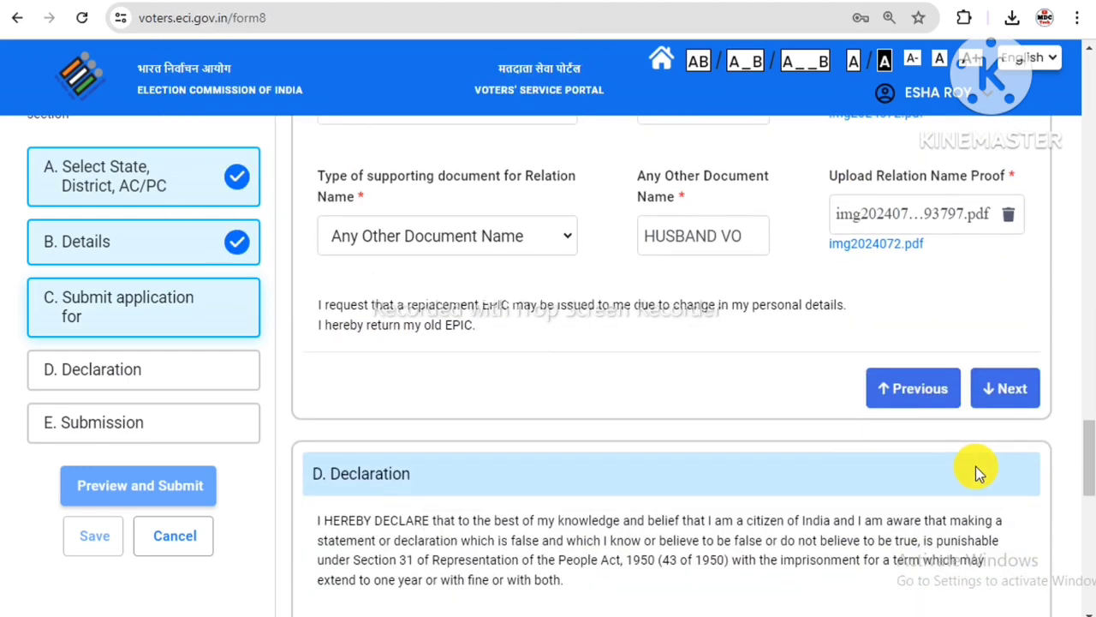
# Step: Move to D. Declaration, enter the place, and continue to E. Submission
pyautogui.click(1007, 391)
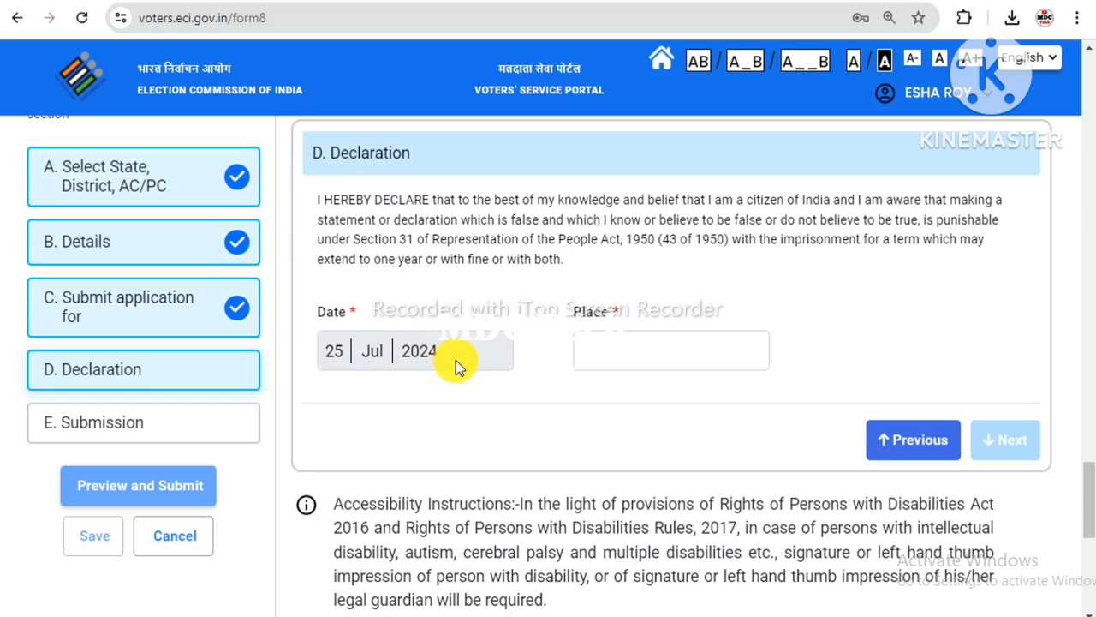
pyautogui.click(586, 348)
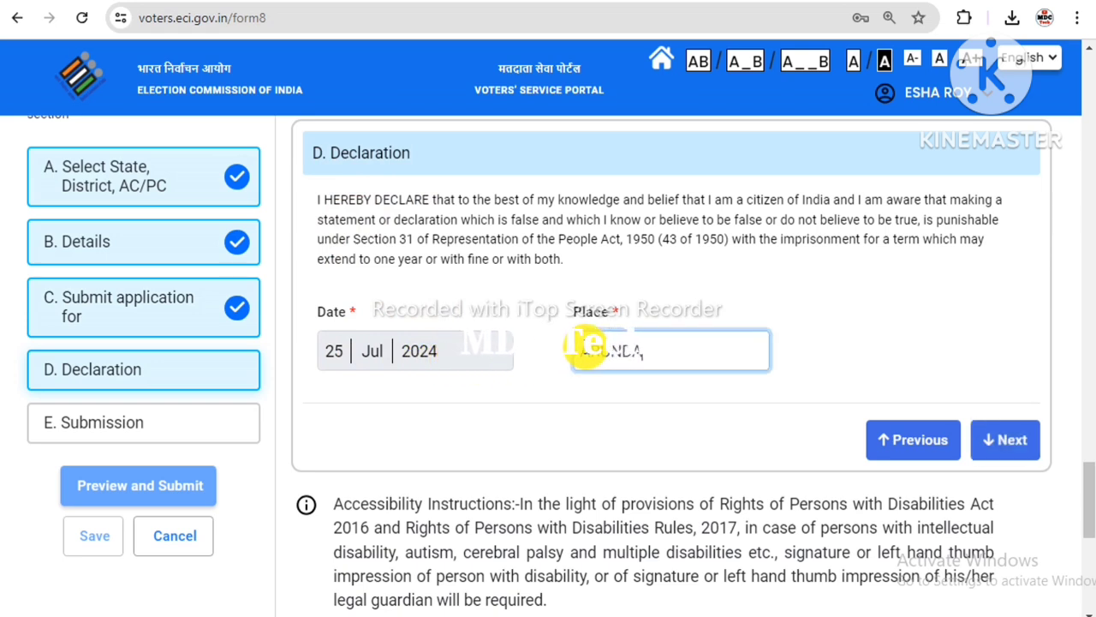
pyautogui.click(1007, 441)
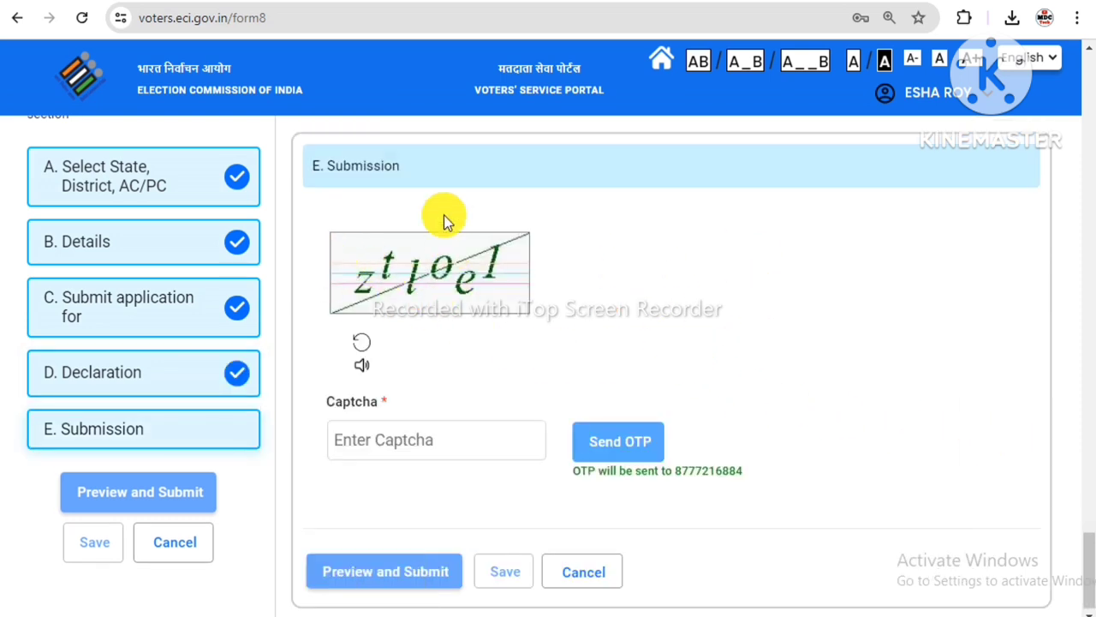
# Step: Enter the captcha and the received OTP, then open the Form 8 preview
pyautogui.click(368, 442)
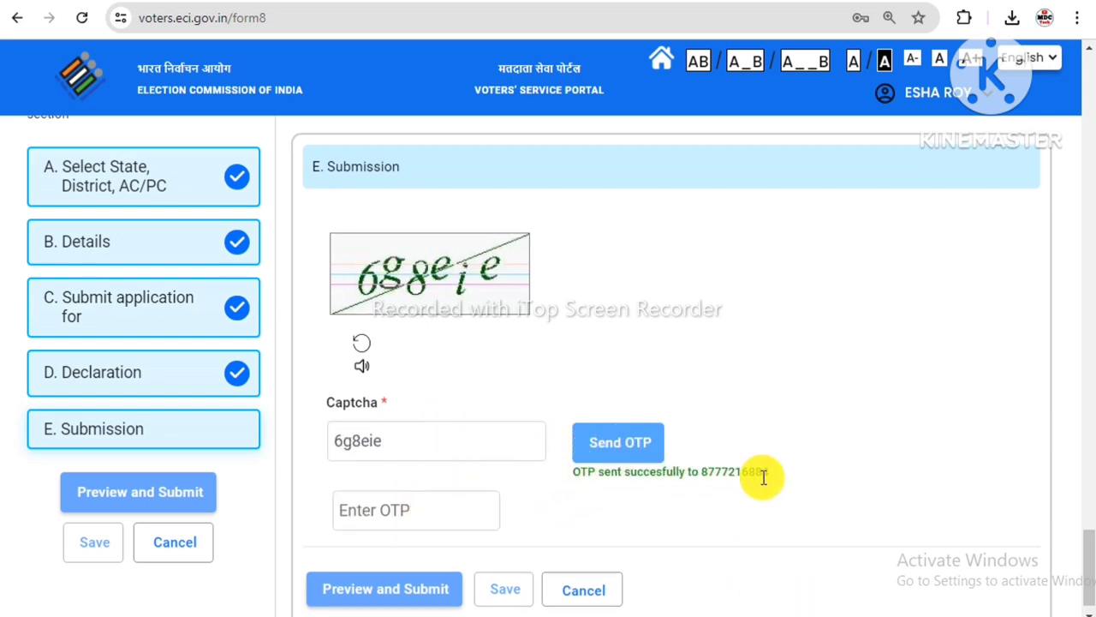
pyautogui.click(369, 509)
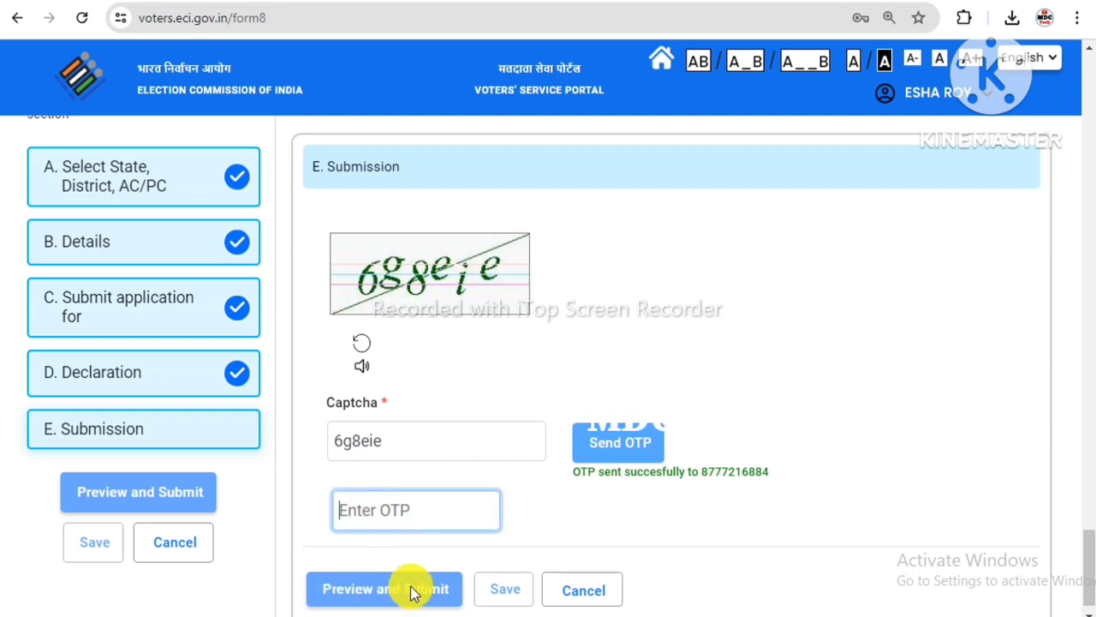
pyautogui.click(354, 592)
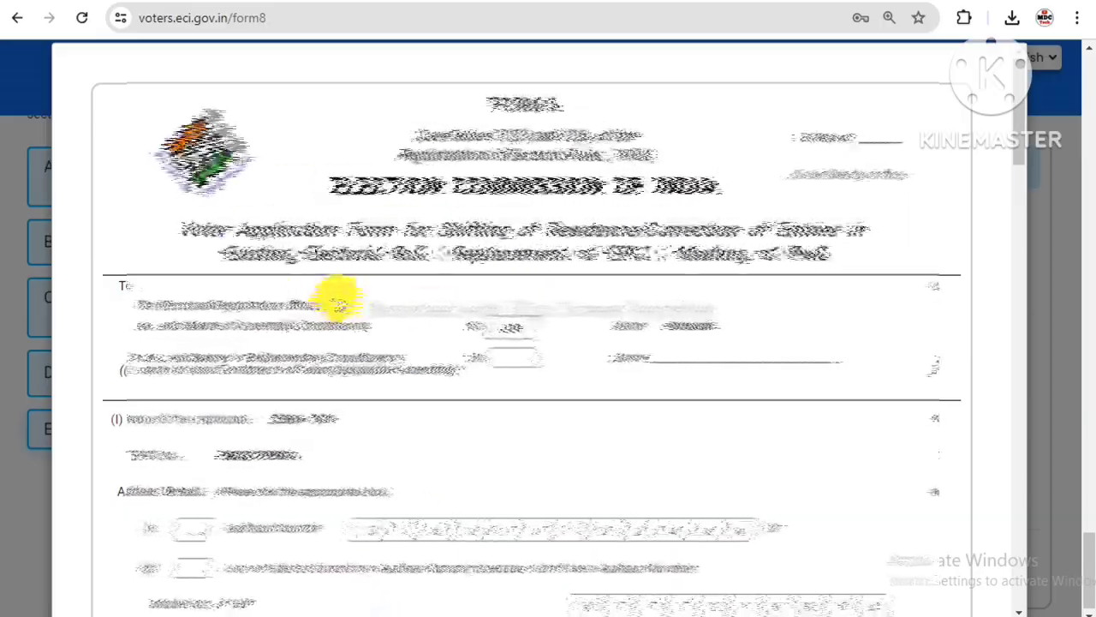
# Step: Submit the previewed Form 8 and confirm Yes in the 'Are You Sure?' dialog
pyautogui.scroll(-10, 338, 302)
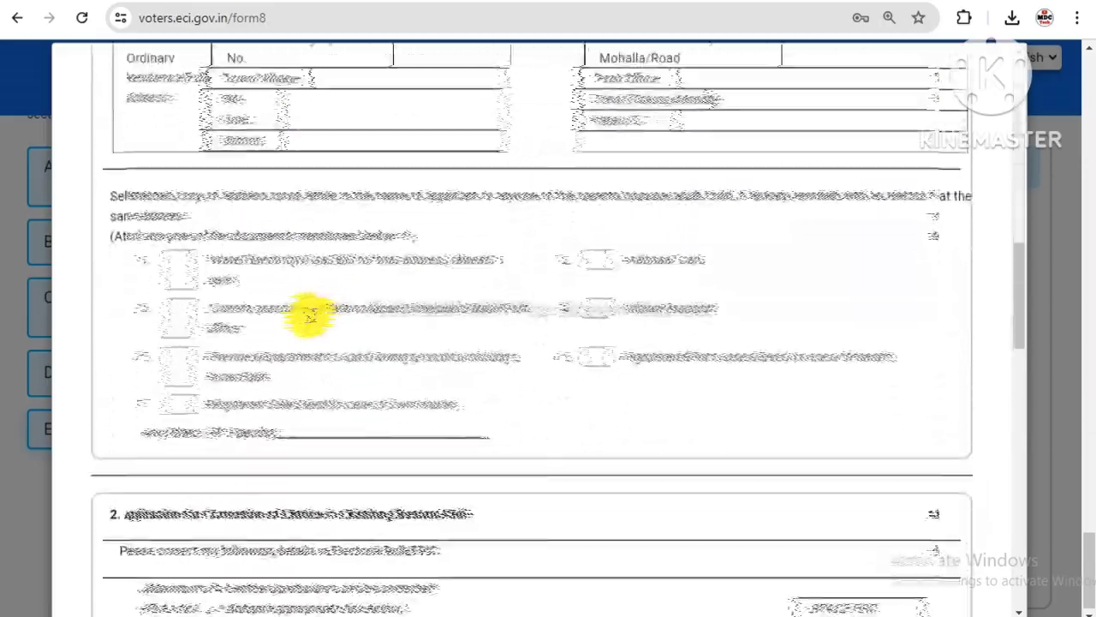
pyautogui.scroll(-3, 310, 315)
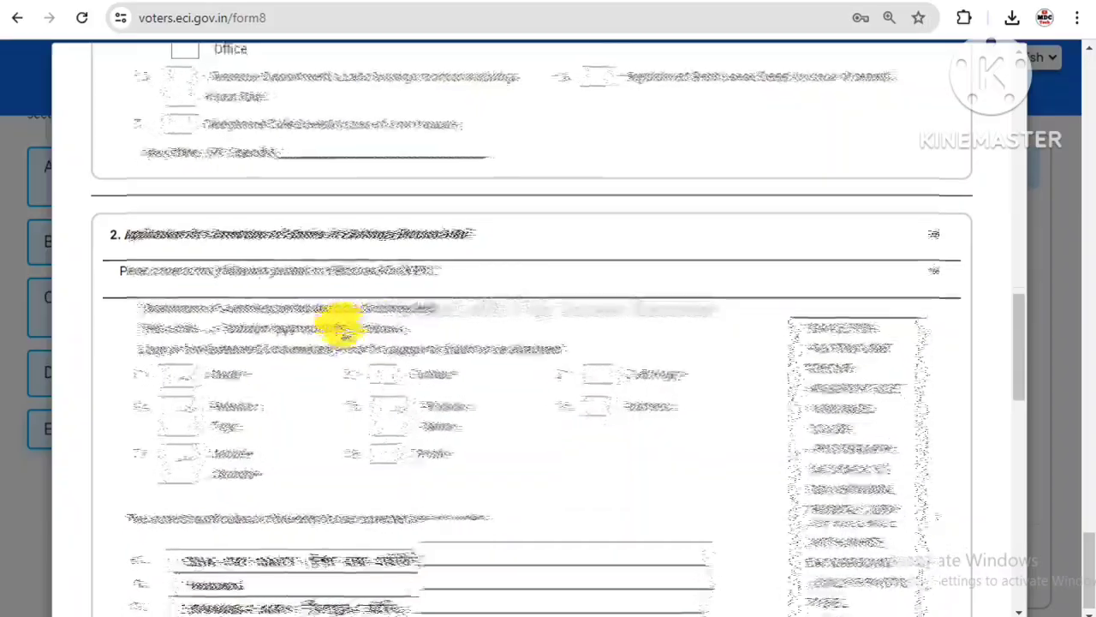
pyautogui.scroll(-15, 354, 325)
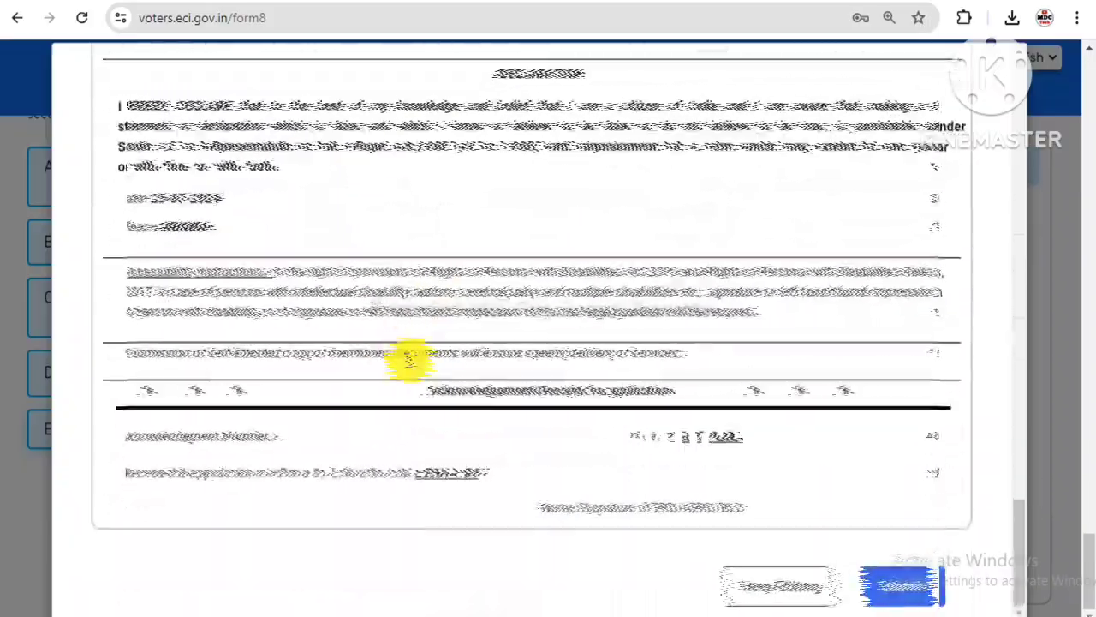
pyautogui.click(891, 583)
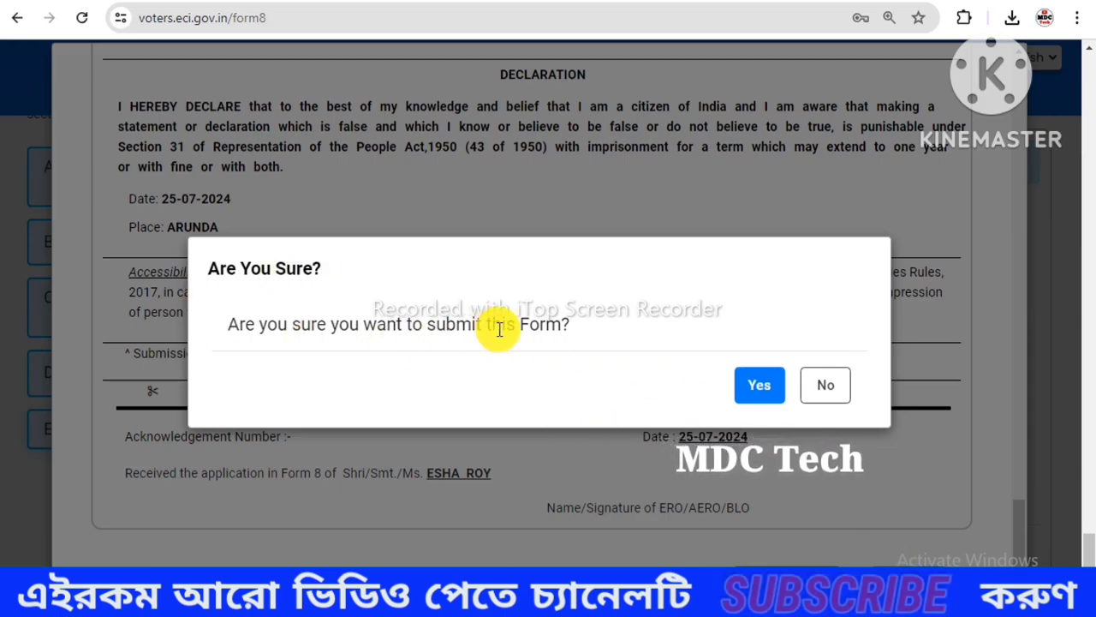
pyautogui.click(766, 386)
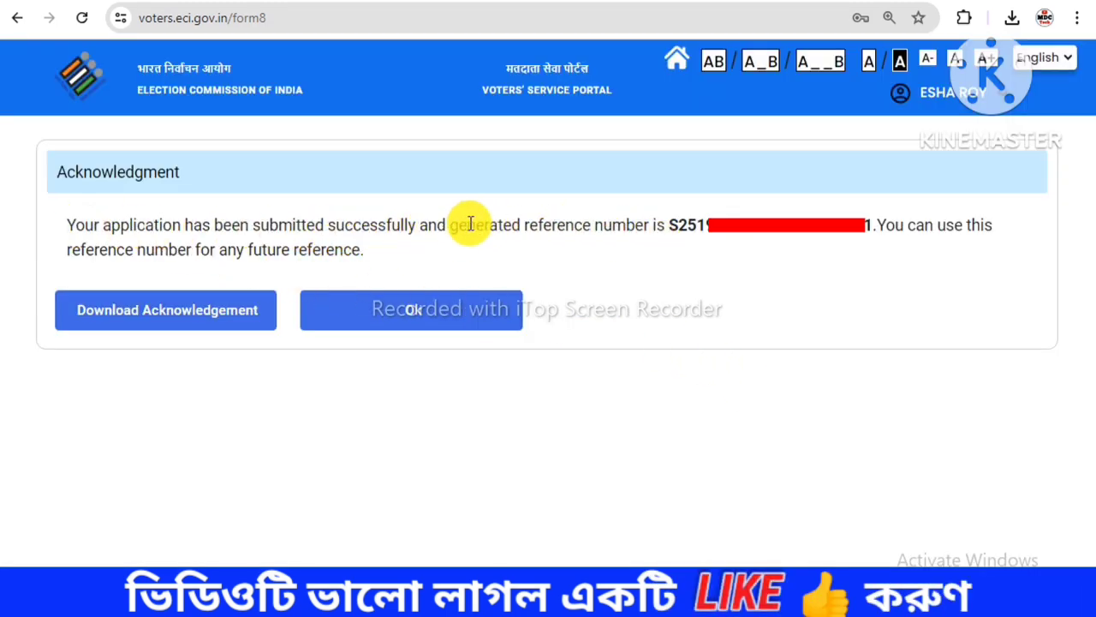
# Step: Highlight the generated reference number on the acknowledgement page
pyautogui.moveTo(466, 229); pyautogui.dragTo(626, 230)
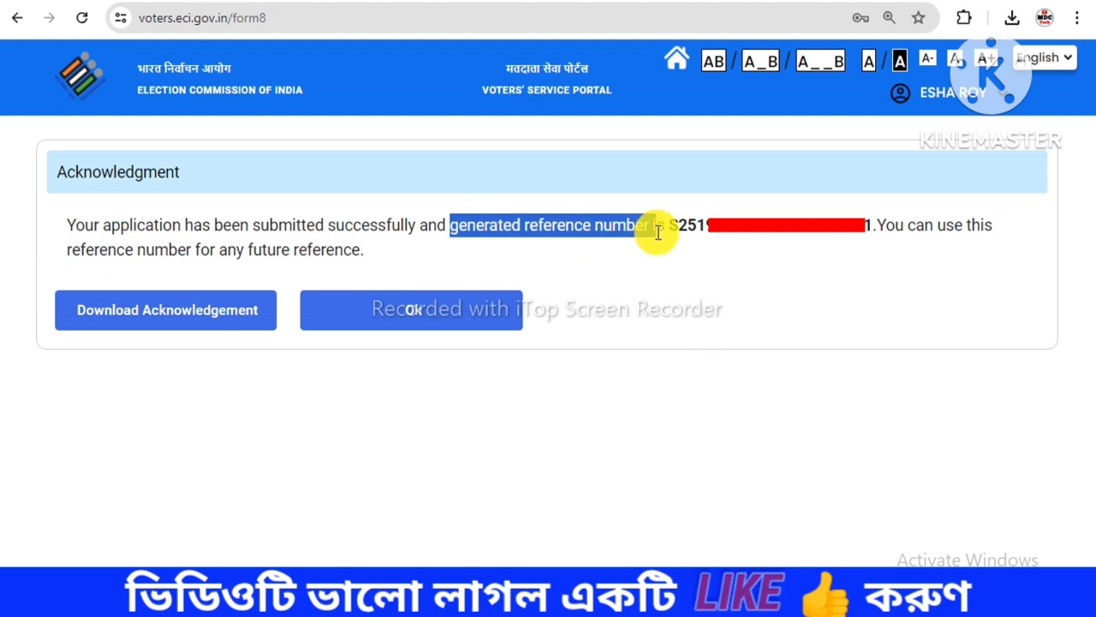
pyautogui.moveTo(694, 232); pyautogui.dragTo(869, 229)
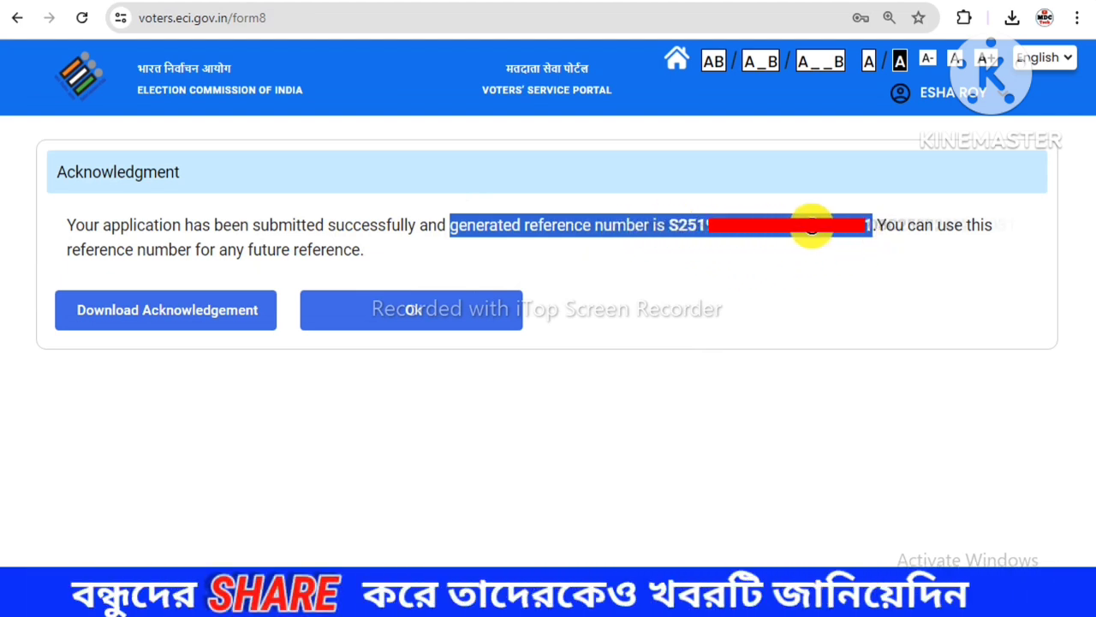
pyautogui.moveTo(873, 228); pyautogui.dragTo(669, 228)
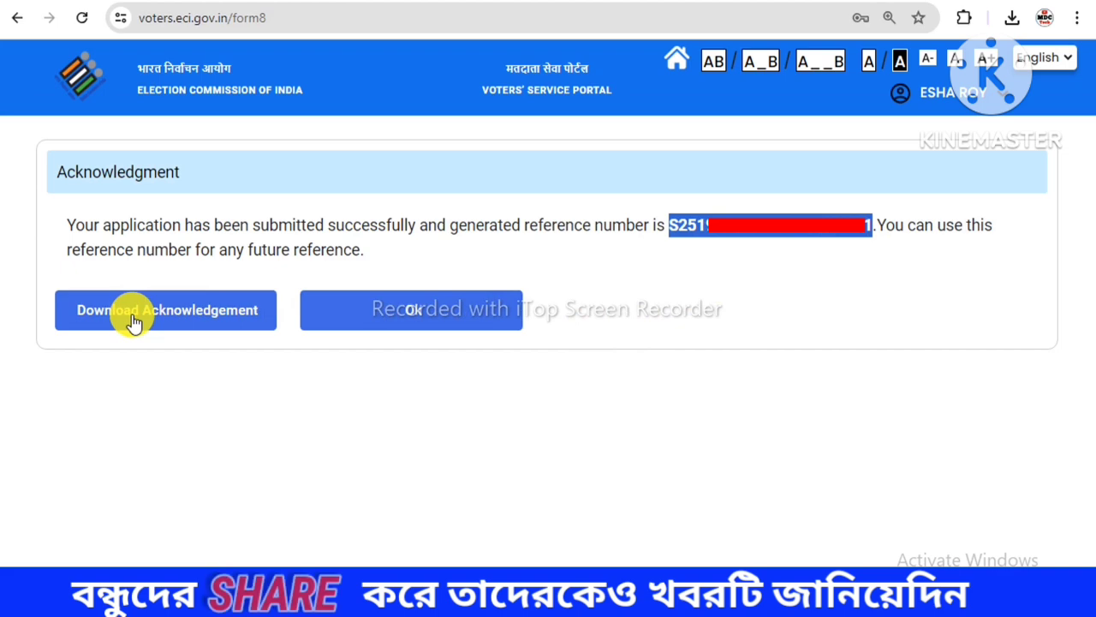
# Step: Download and view the acknowledgement PDF, then return to the portal homepage
pyautogui.click(134, 325)
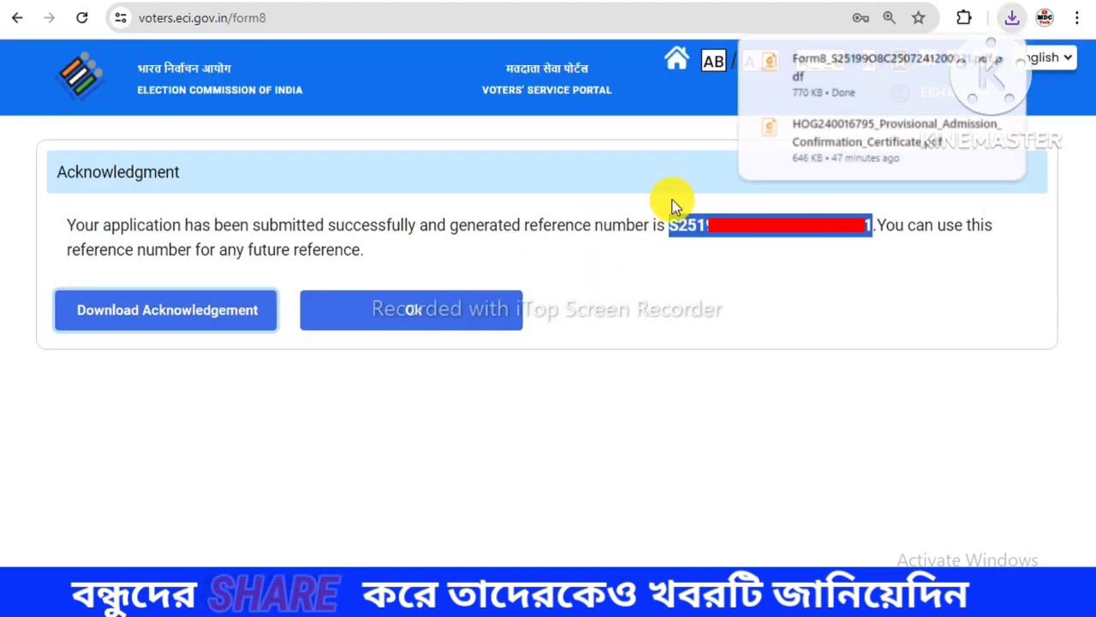
pyautogui.click(886, 67)
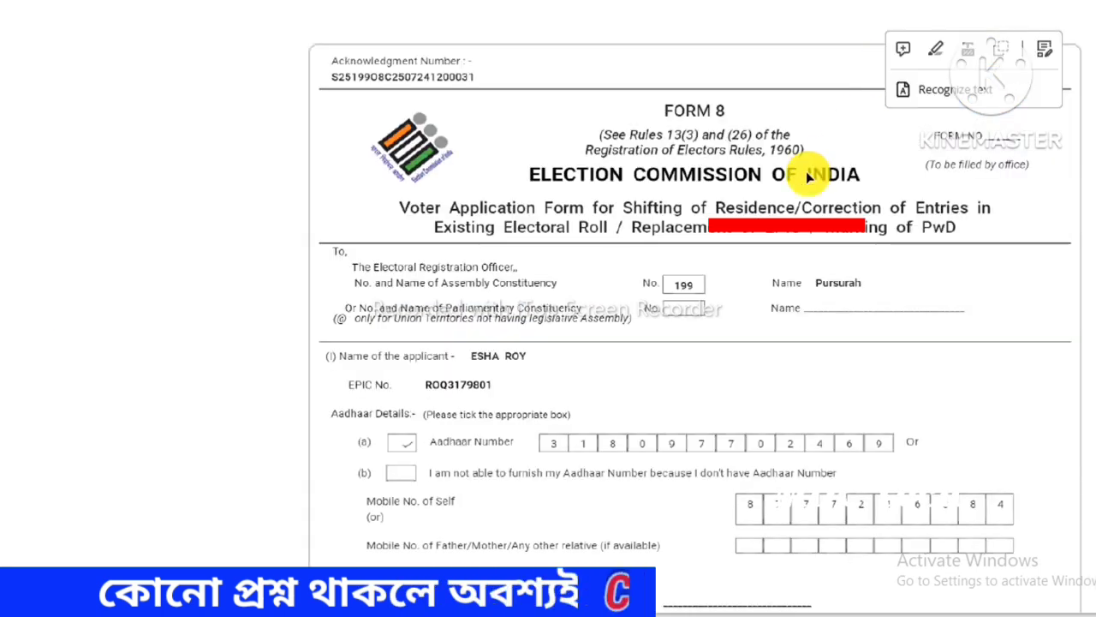
pyautogui.scroll(-4, 693, 274)
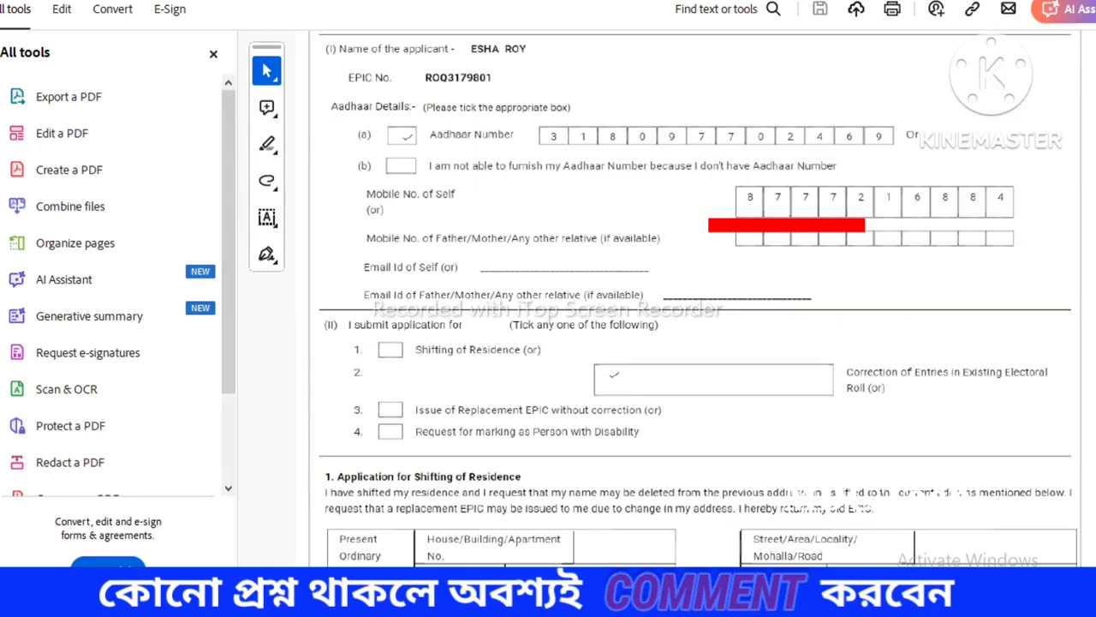
pyautogui.hotkey('alt', 'Tab')
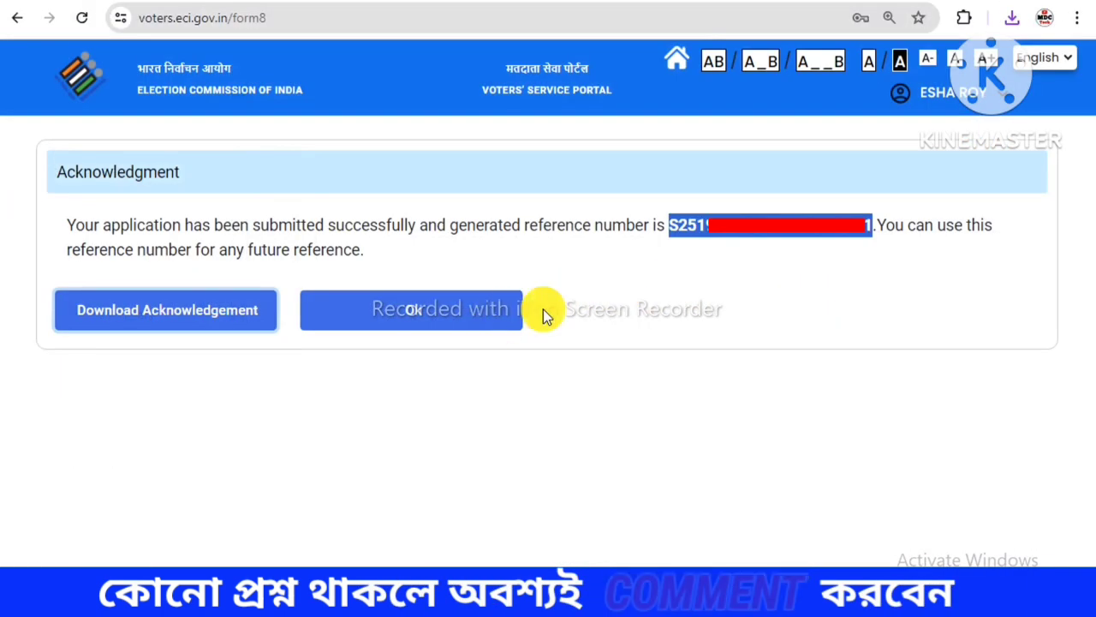
pyautogui.click(417, 315)
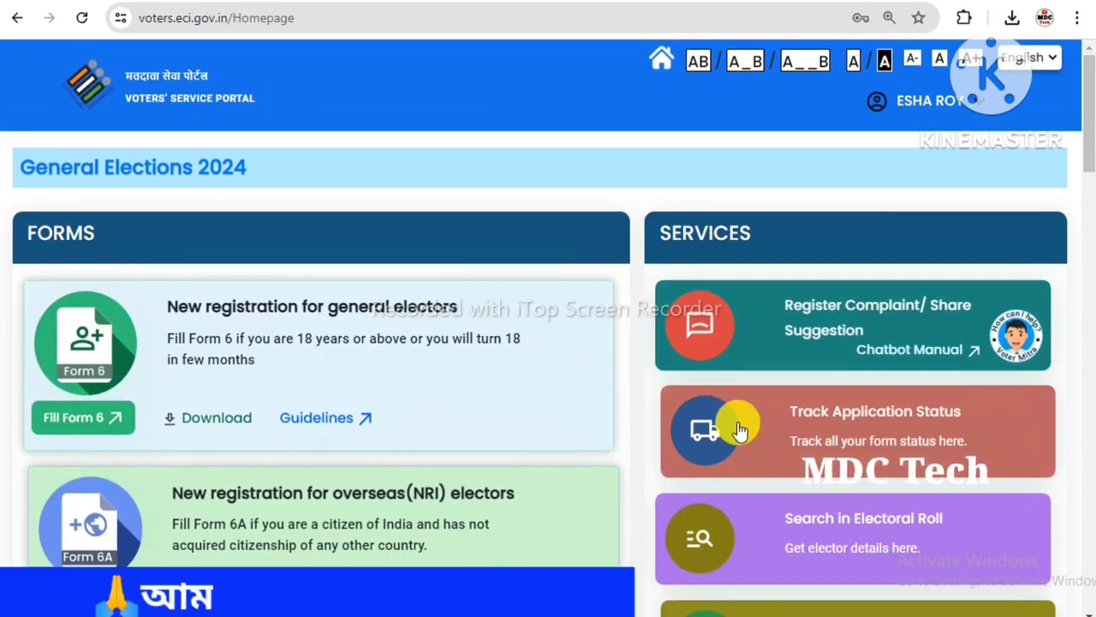
# Step: Track the application by pasting its reference number with state West Bengal and submitting
pyautogui.click(850, 412)
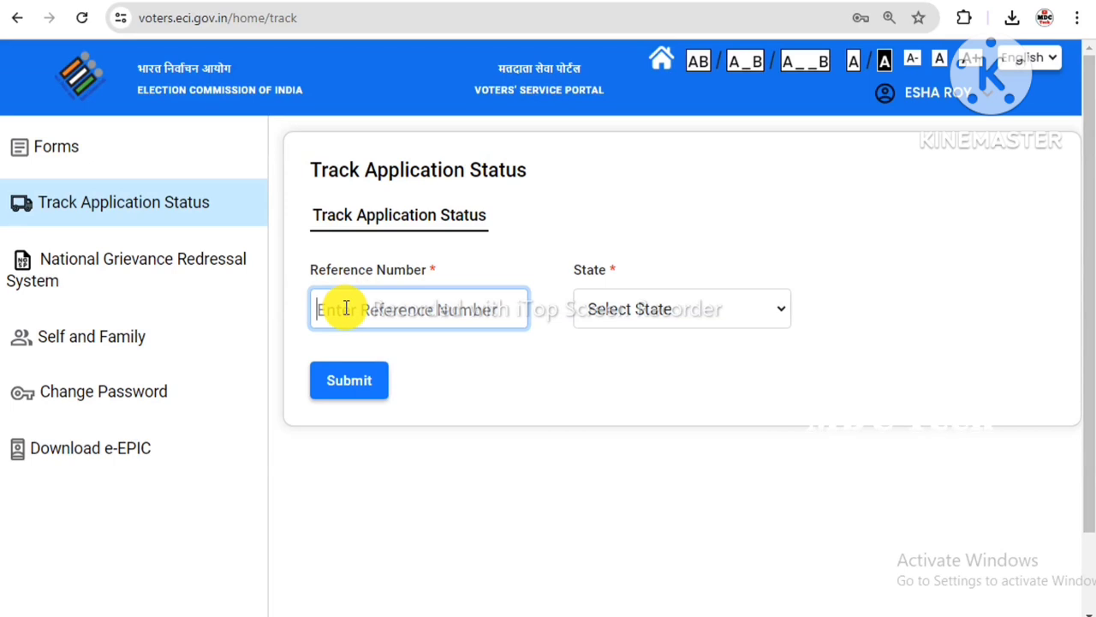
pyautogui.hotkey('ctrl', 'v')
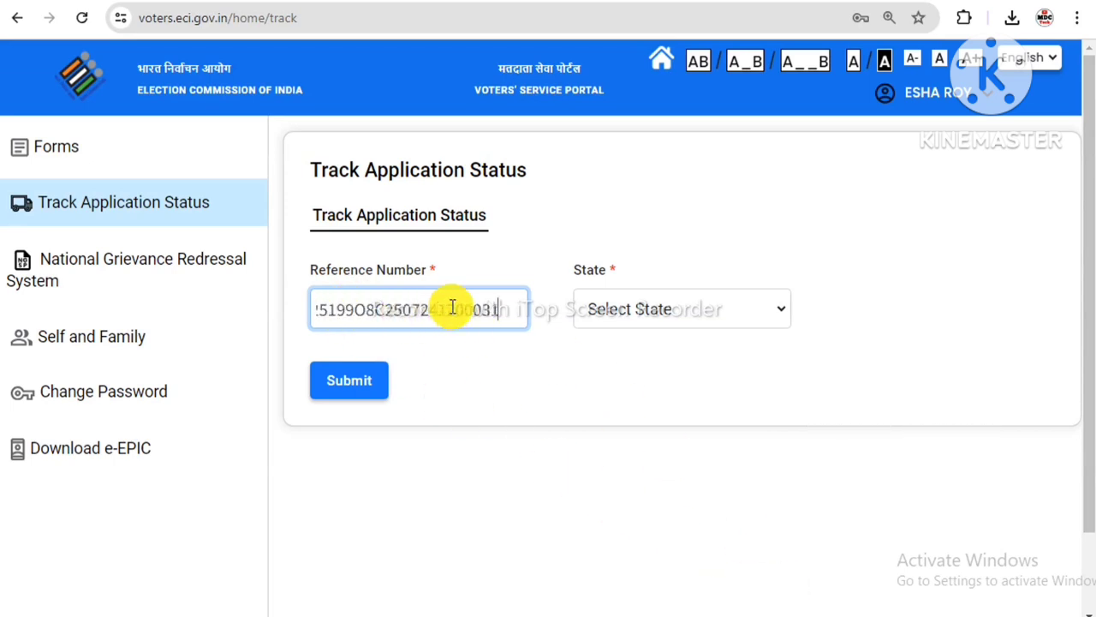
pyautogui.click(658, 310)
pyautogui.scroll(-5, 664, 171)
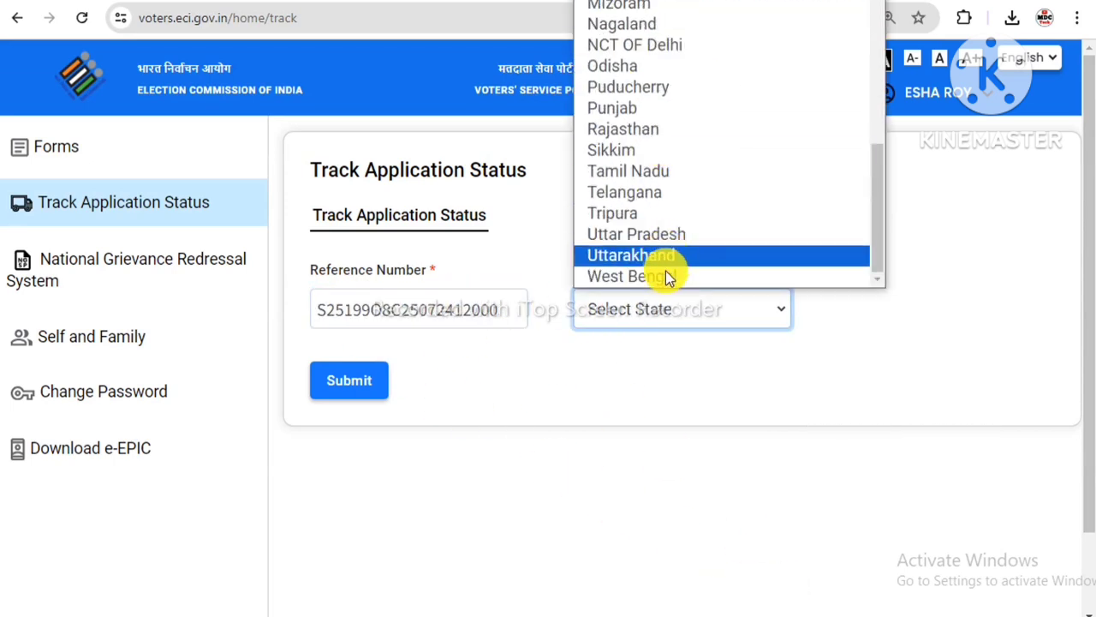
pyautogui.click(660, 276)
pyautogui.click(343, 384)
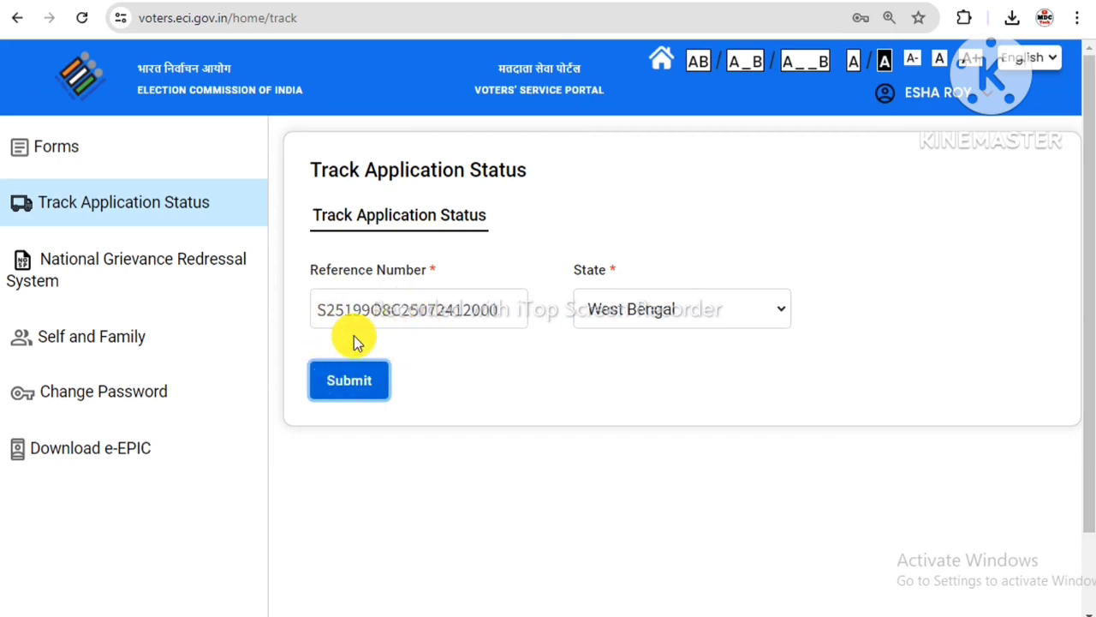
pyautogui.click(386, 382)
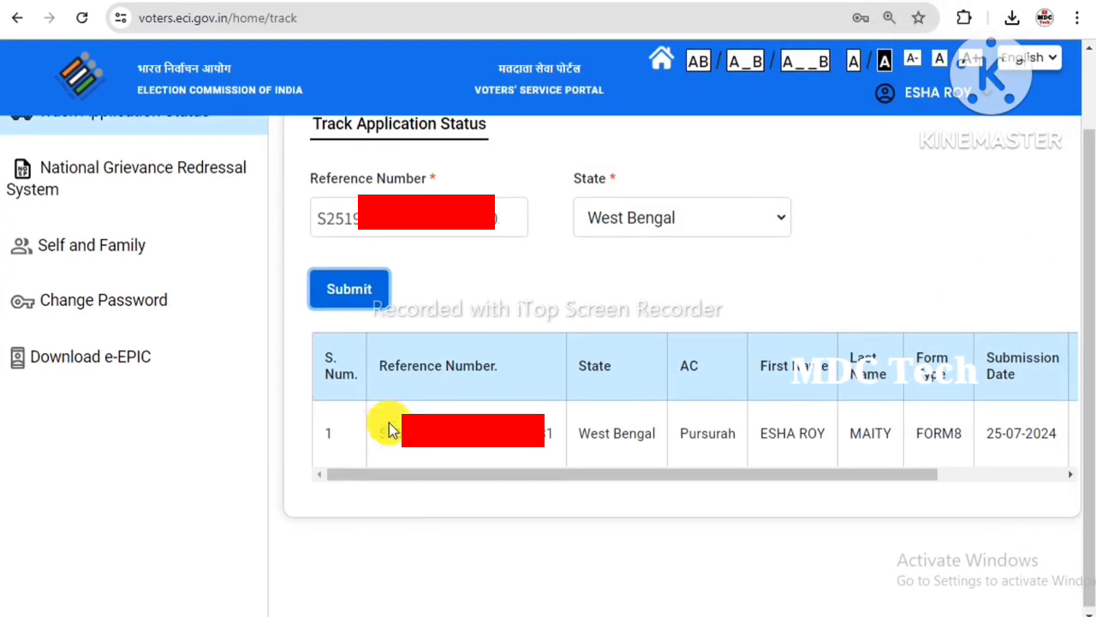
# Step: Check the FORM8 row's SUBMITTED status and expand its history showing Submitted 25-07-2024
pyautogui.moveTo(403, 476); pyautogui.dragTo(605, 484)
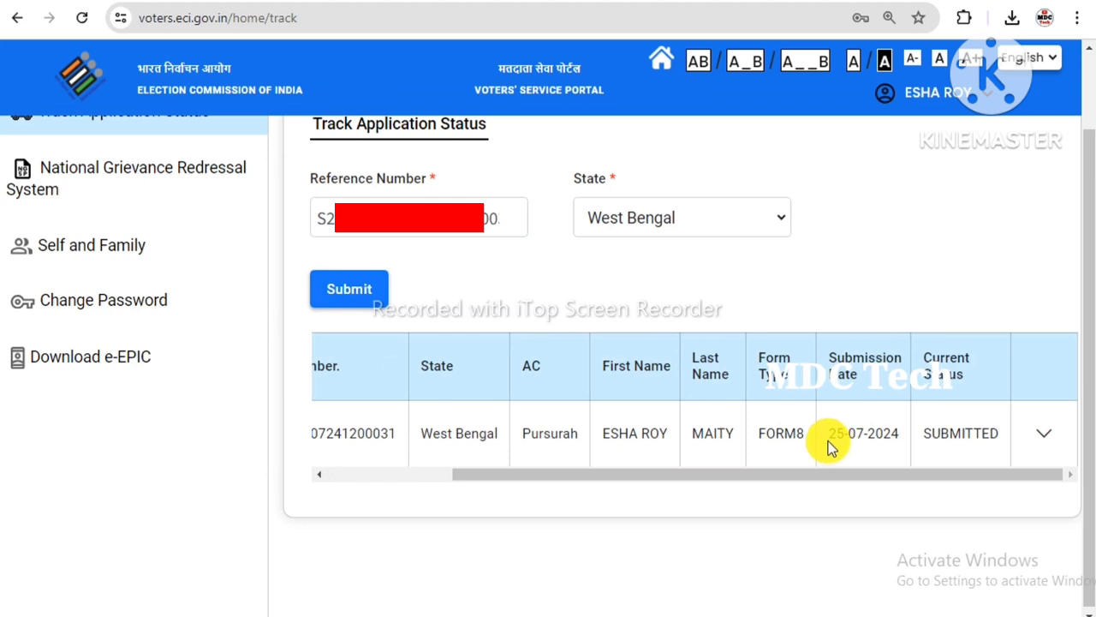
pyautogui.moveTo(828, 441); pyautogui.dragTo(898, 439)
pyautogui.click(900, 452)
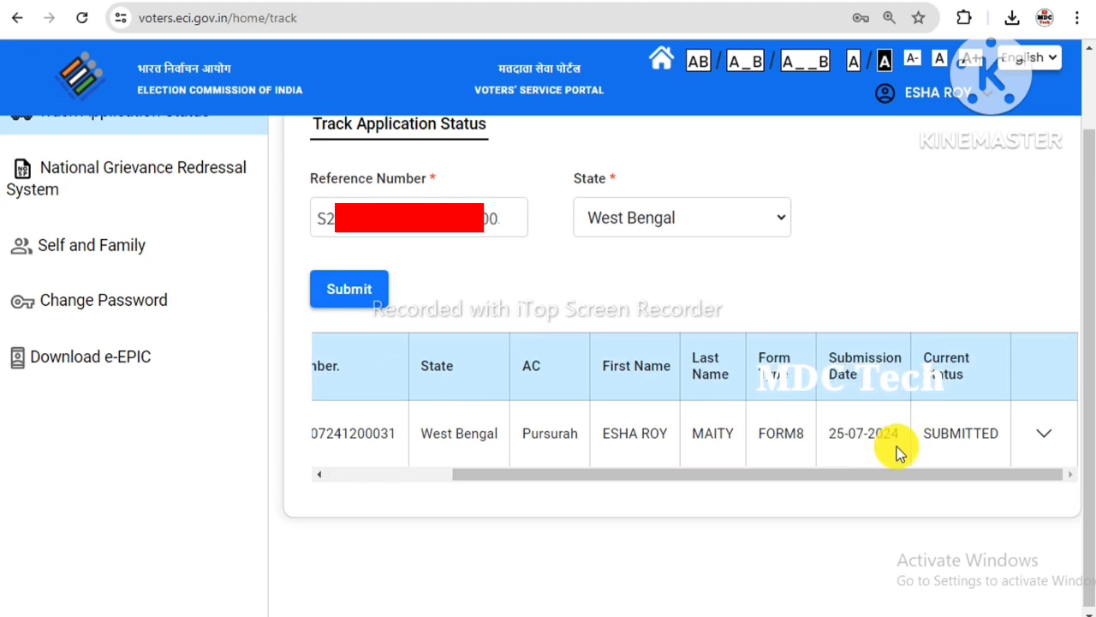
pyautogui.click(1039, 437)
pyautogui.scroll(-1, 694, 512)
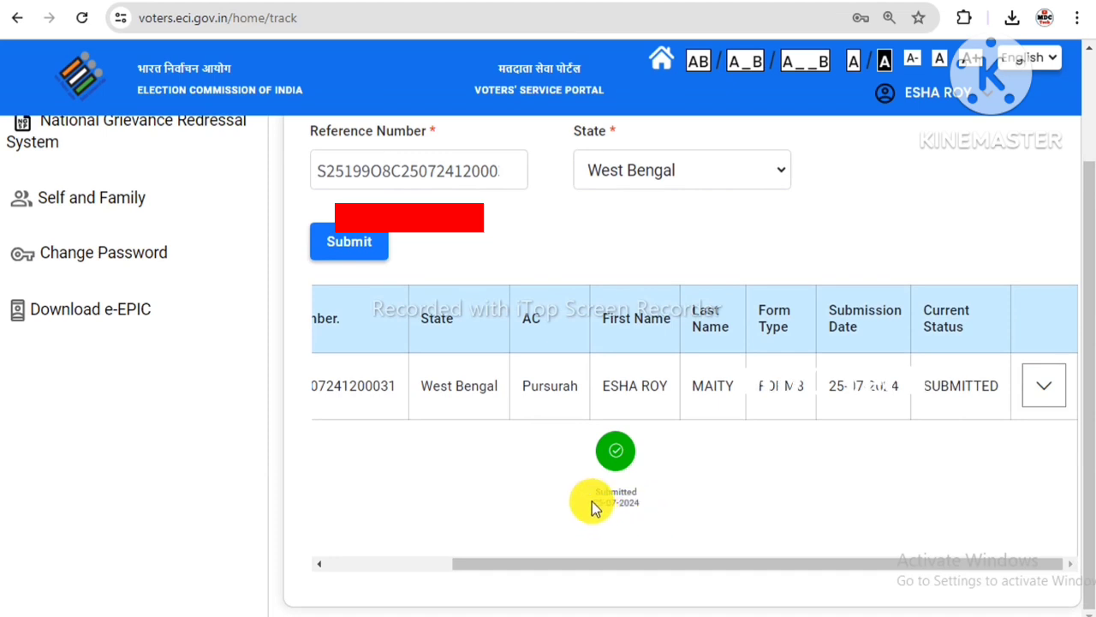
pyautogui.moveTo(592, 501); pyautogui.dragTo(622, 492)
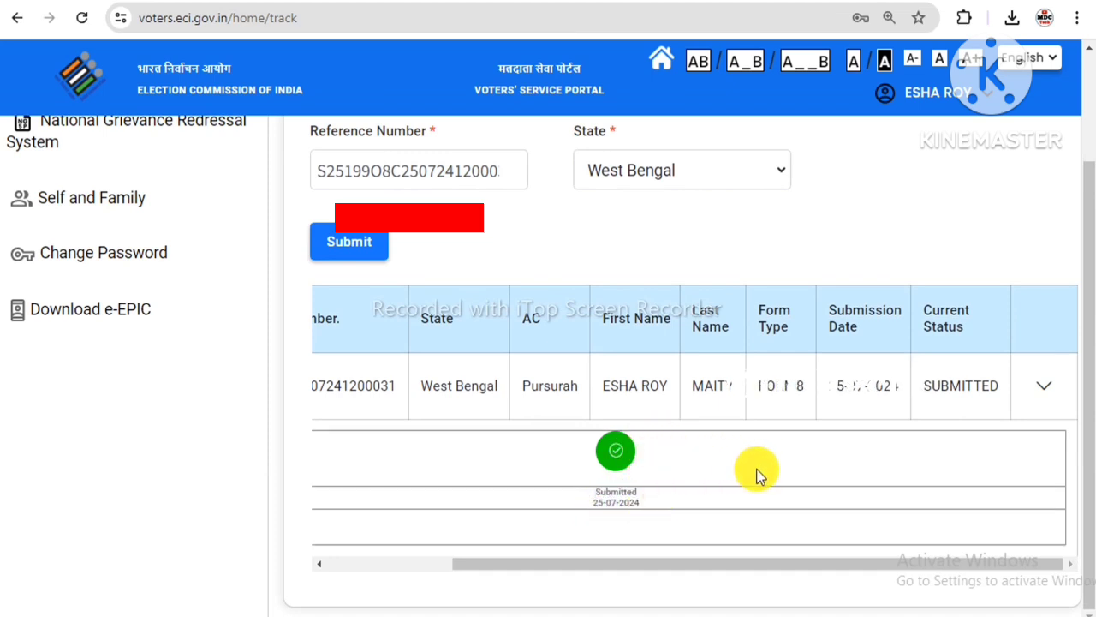
pyautogui.scroll(2, 420, 265)
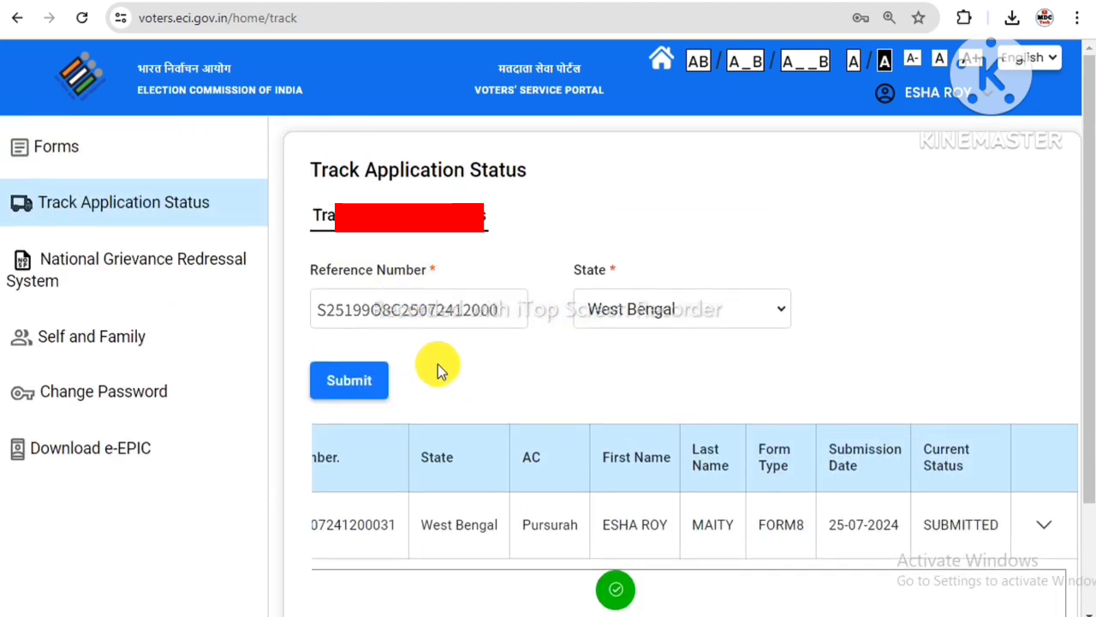
pyautogui.scroll(-2, 661, 497)
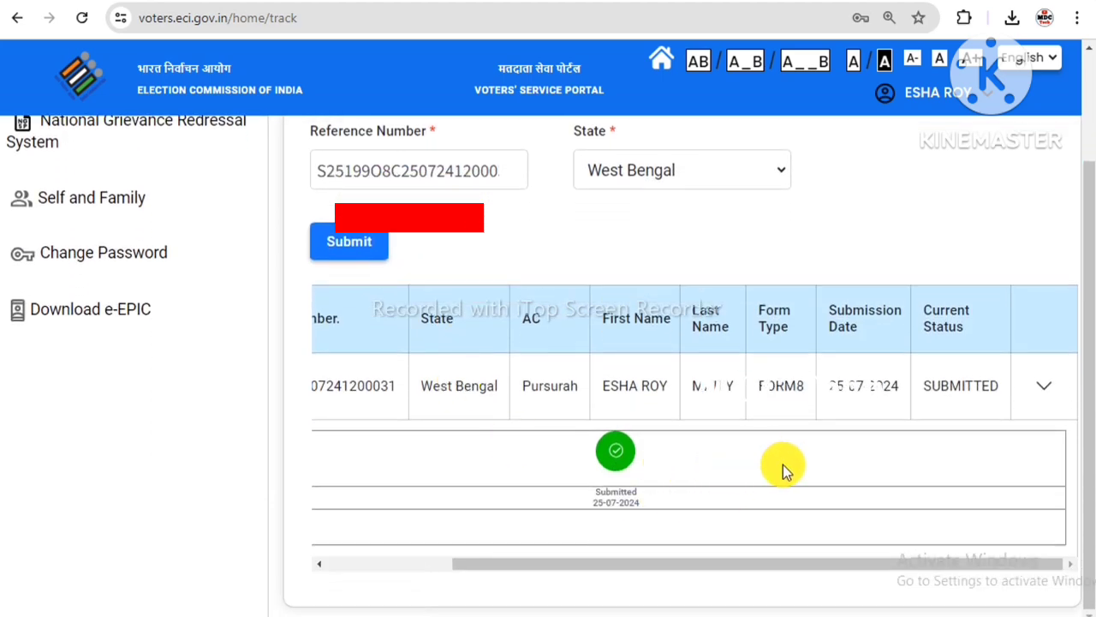
pyautogui.scroll(1, 730, 462)
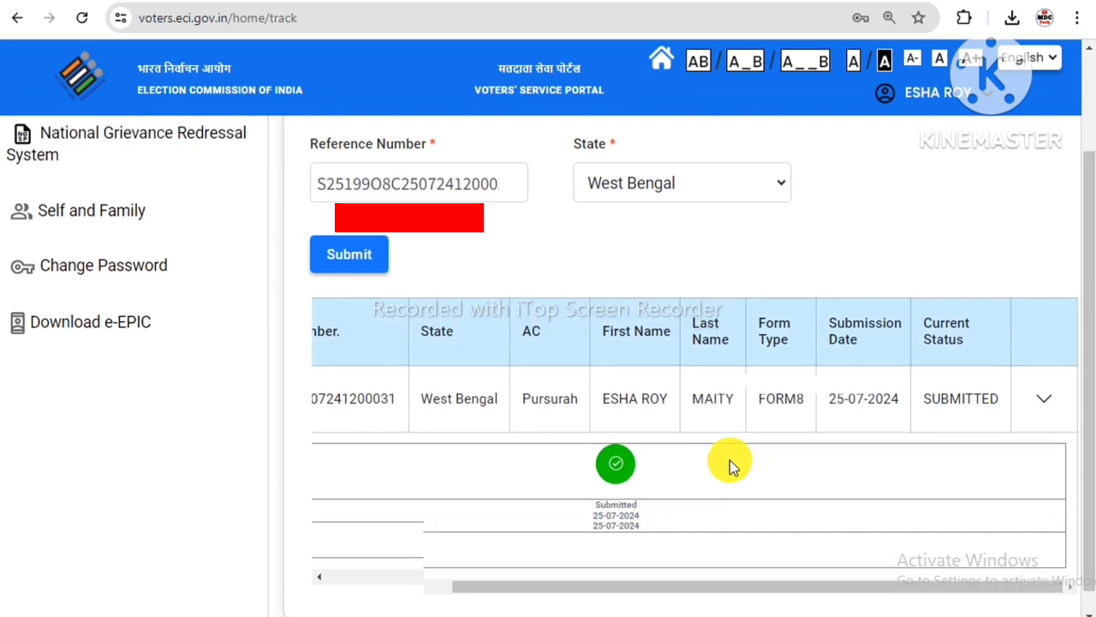
pyautogui.scroll(-1, 715, 464)
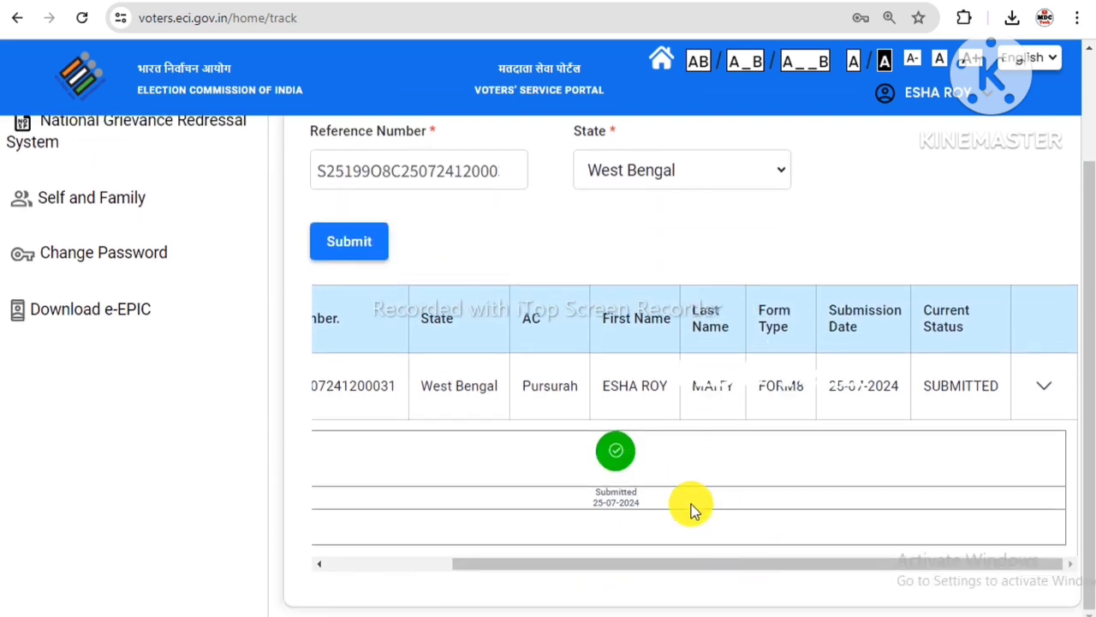
pyautogui.scroll(1, 694, 509)
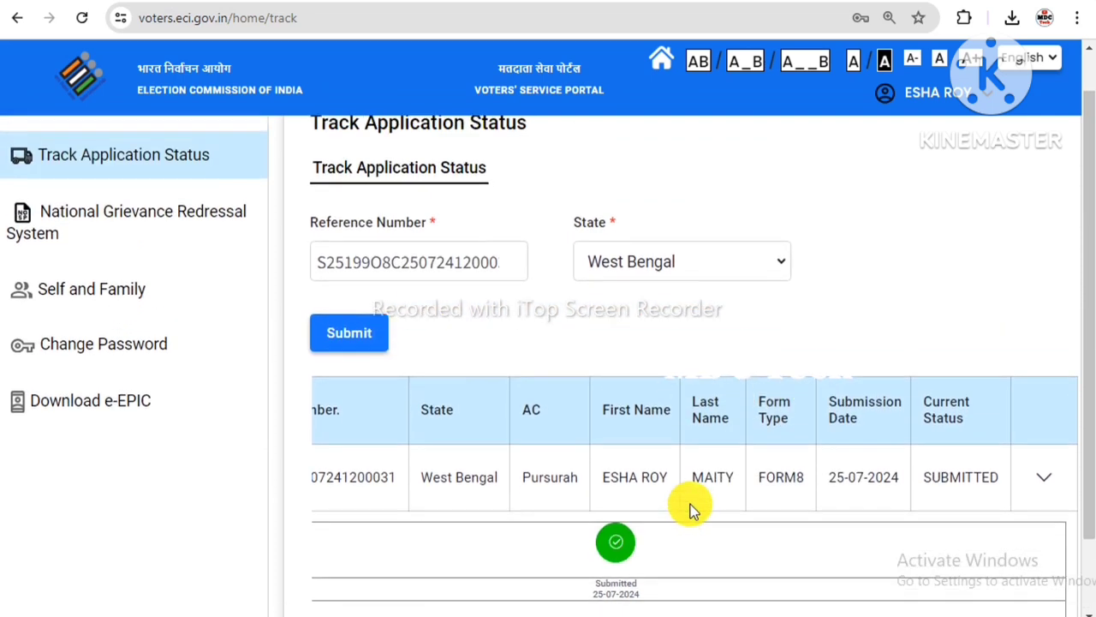